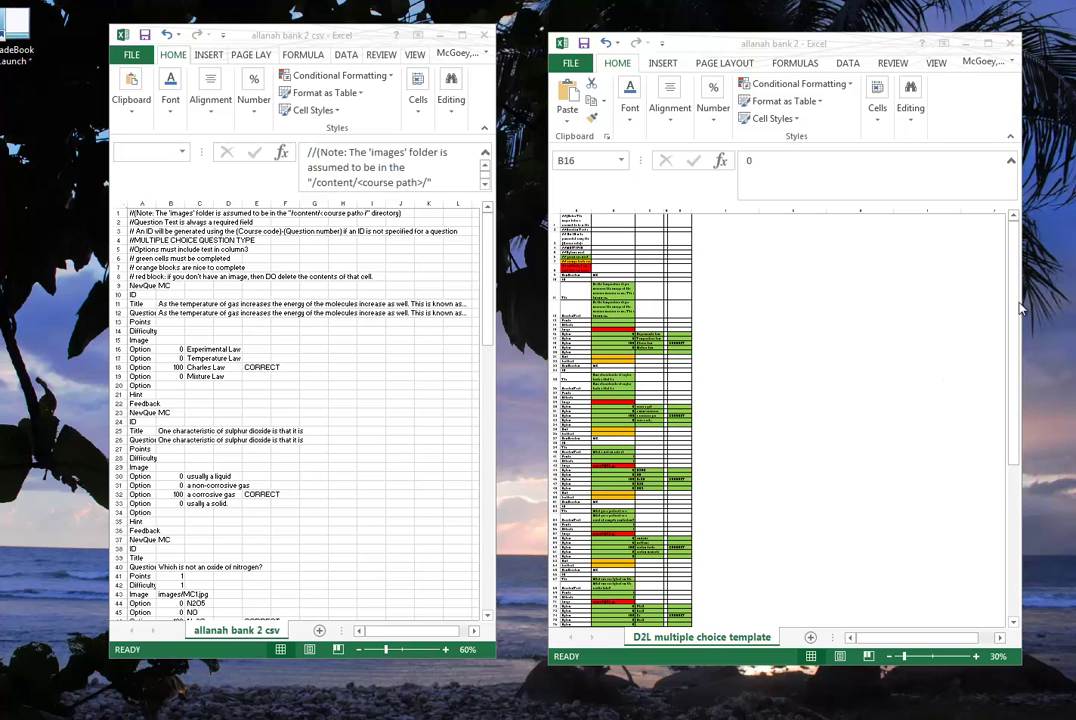
Step: Review the second question's rows around cell E17 in the template workbook
left_click(1017, 363)
scroll(906, 340, "down", 2)
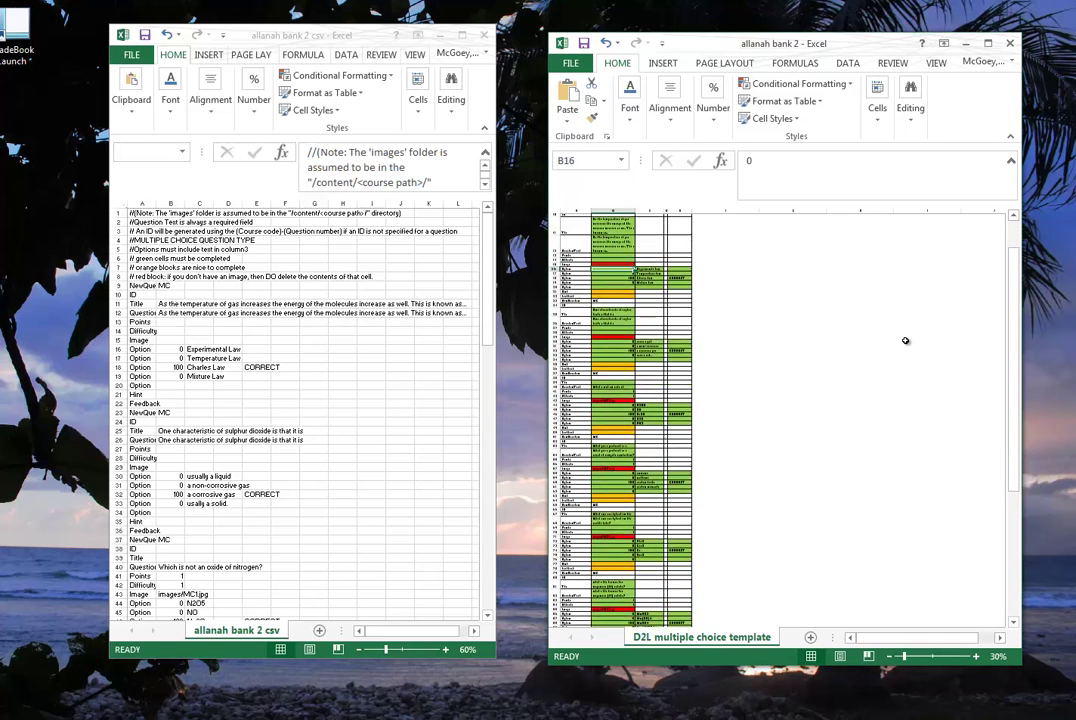
scroll(906, 340, "down", 2)
scroll(906, 346, "down", 2)
scroll(850, 340, "up", 1)
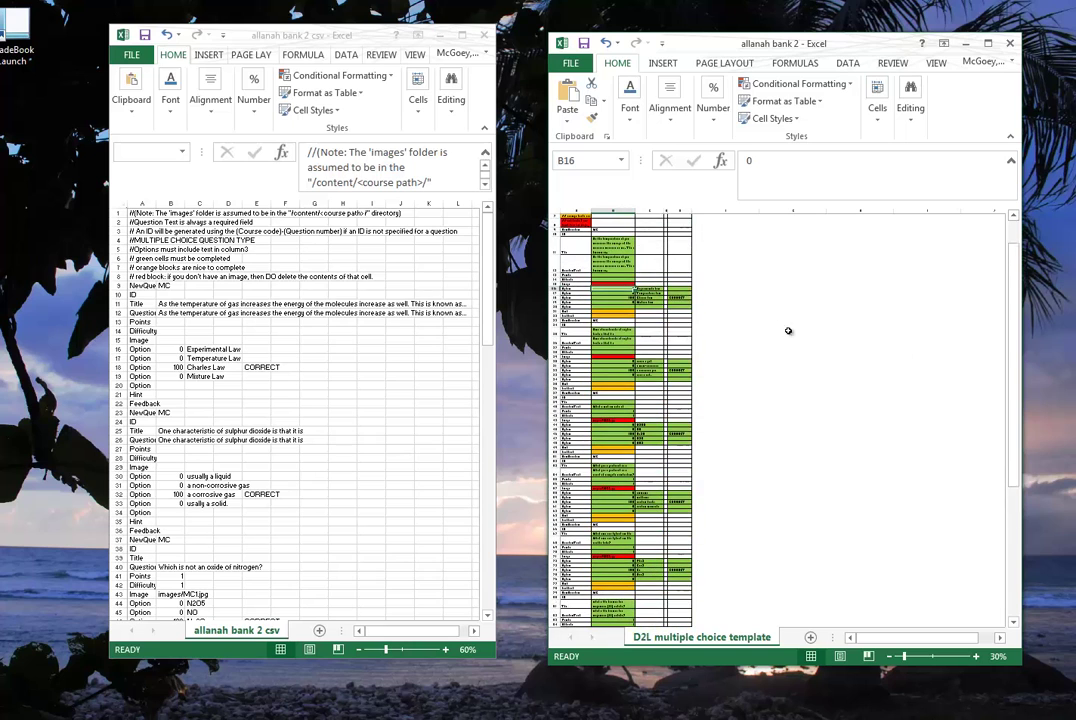
left_click(687, 296)
scroll(855, 488, "up", 5)
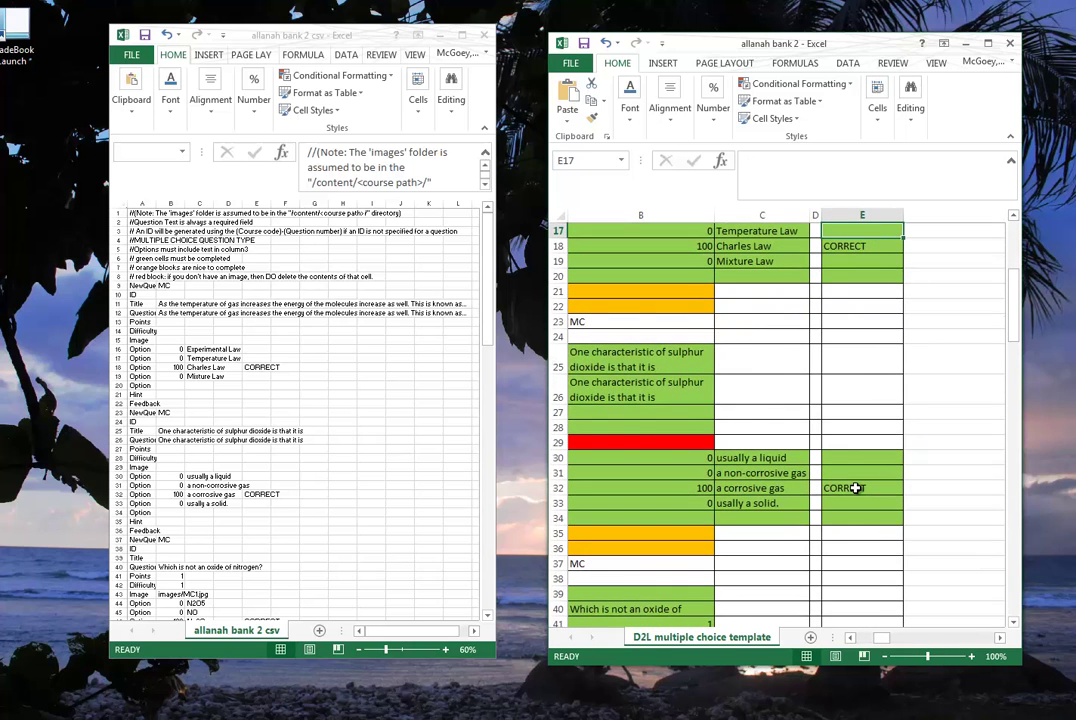
left_click_drag(698, 362, 885, 580)
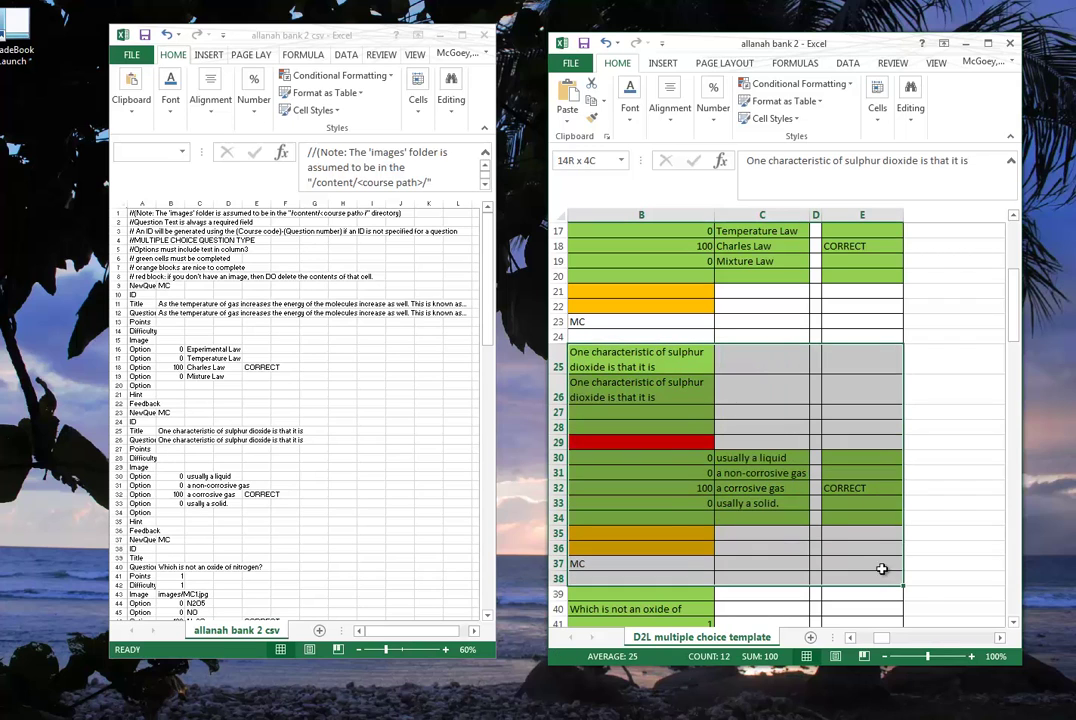
left_click(868, 534)
scroll(850, 560, "up", 3)
scroll(843, 527, "up", 2)
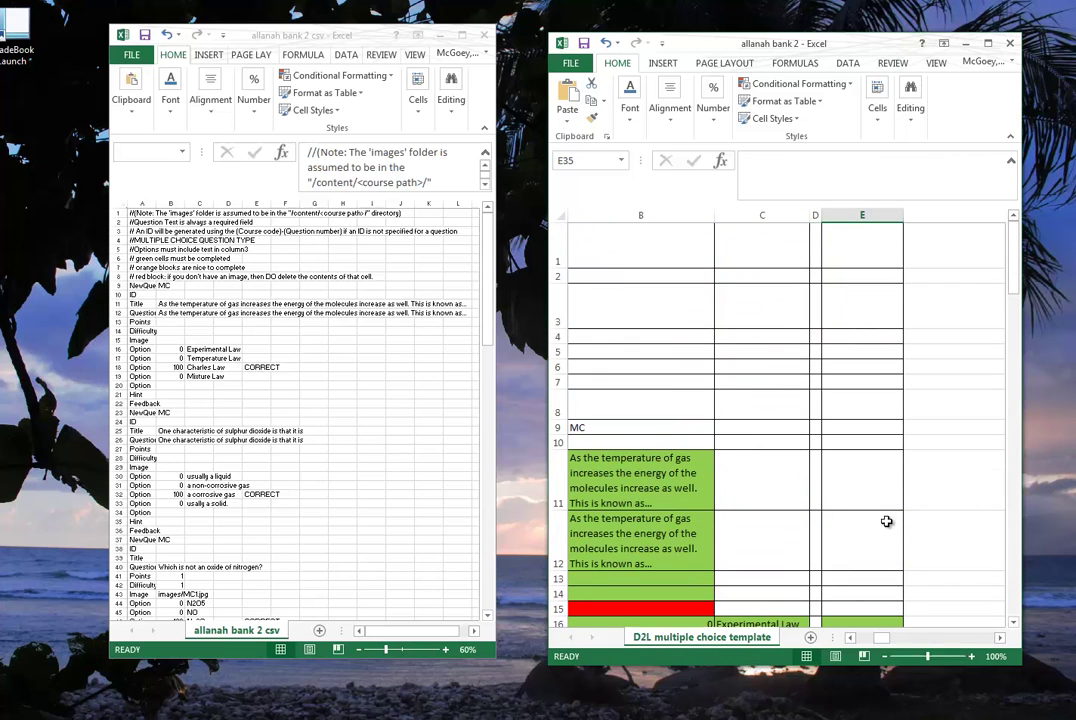
Step: Check the second question's rows 24–37 in the CSV copy, then refocus the template window
left_click(380, 462)
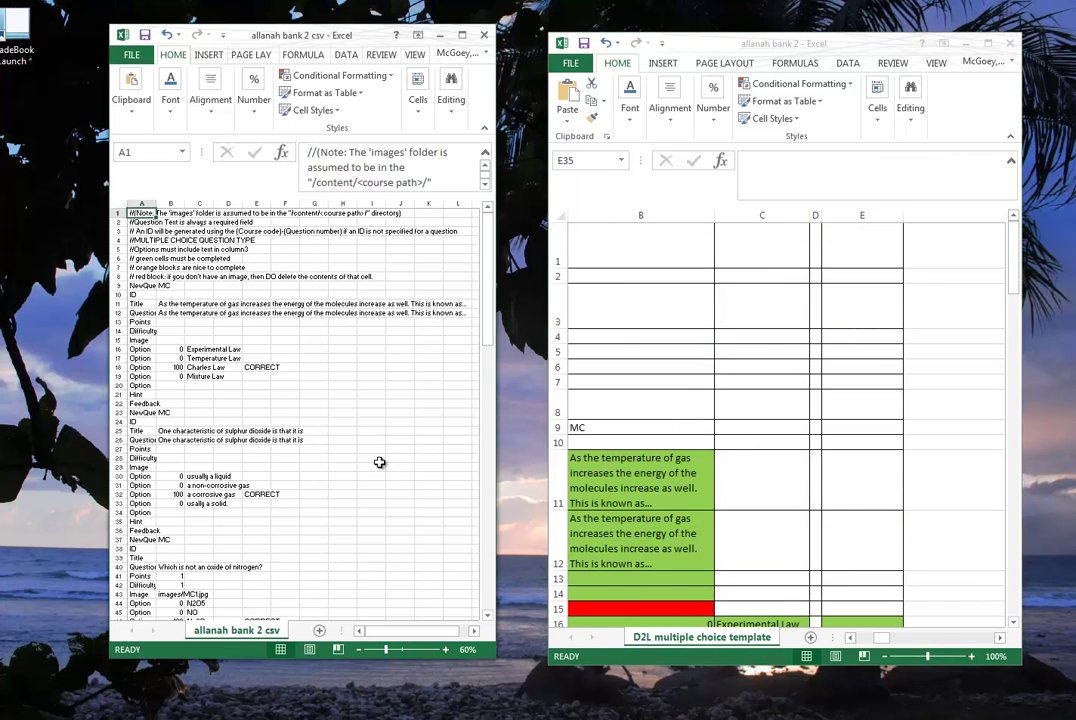
left_click(918, 659)
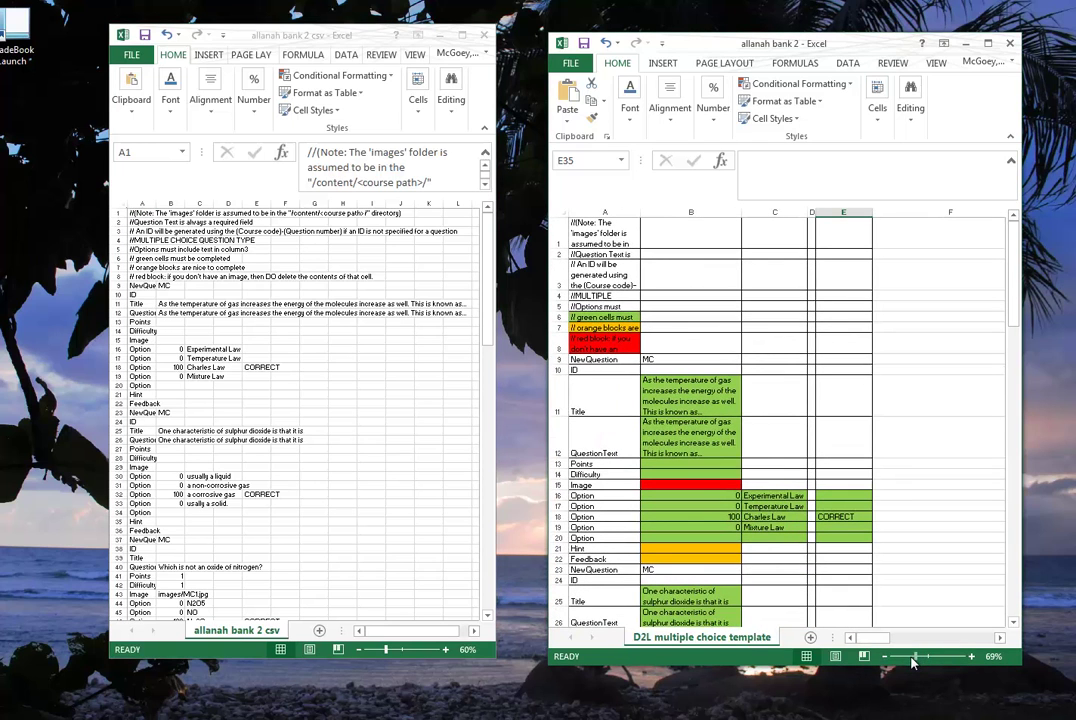
left_click_drag(910, 660, 904, 660)
left_click(406, 458)
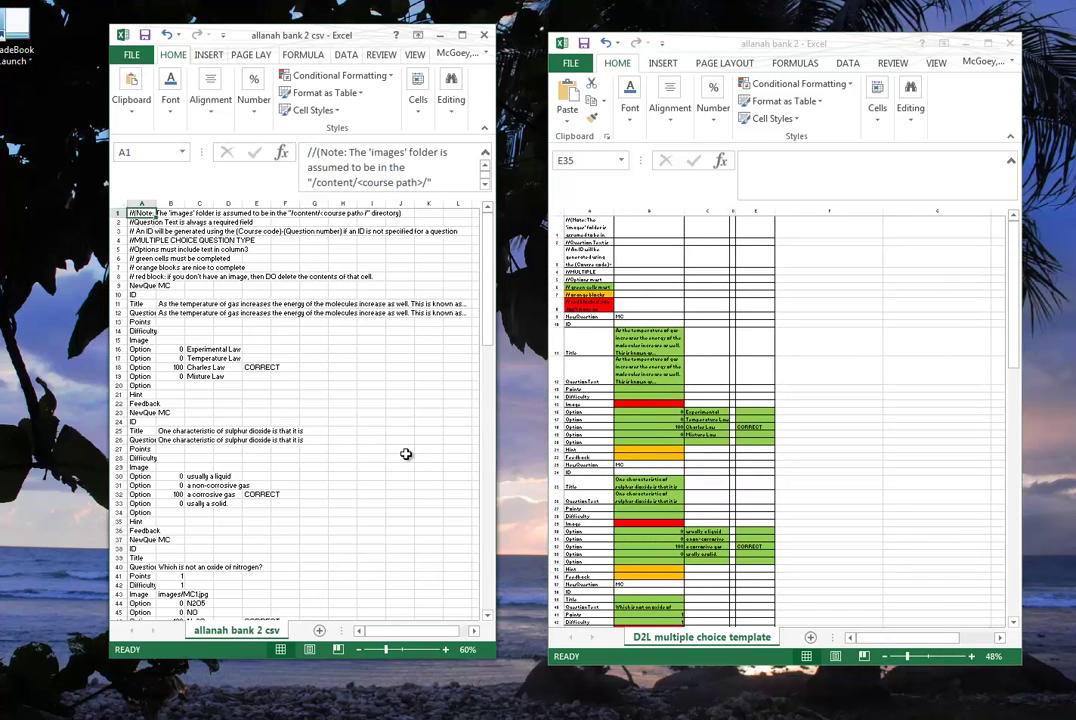
scroll(406, 454, "down", 3)
scroll(406, 454, "up", 2)
left_click(198, 421)
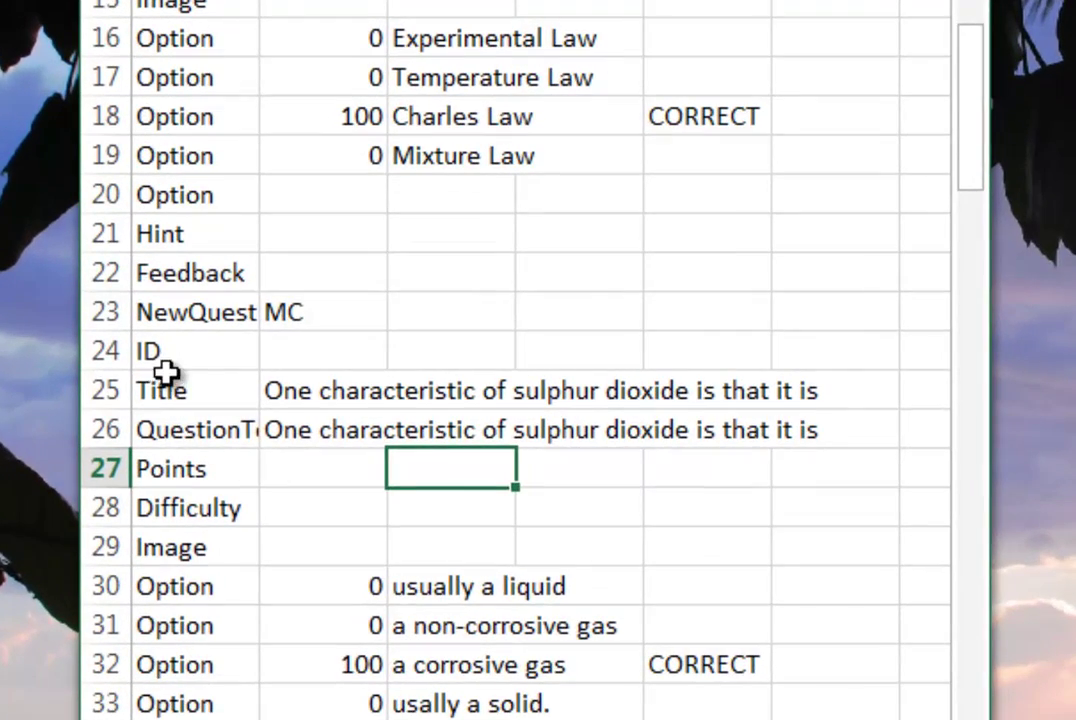
left_click_drag(163, 345, 830, 710)
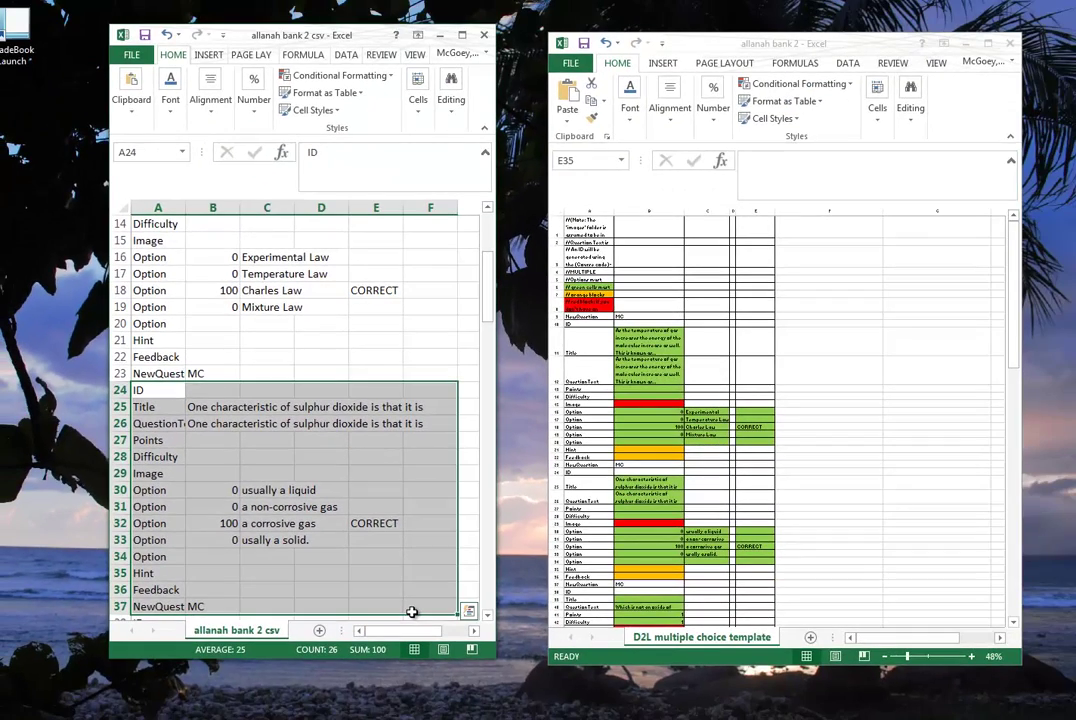
left_click(290, 489)
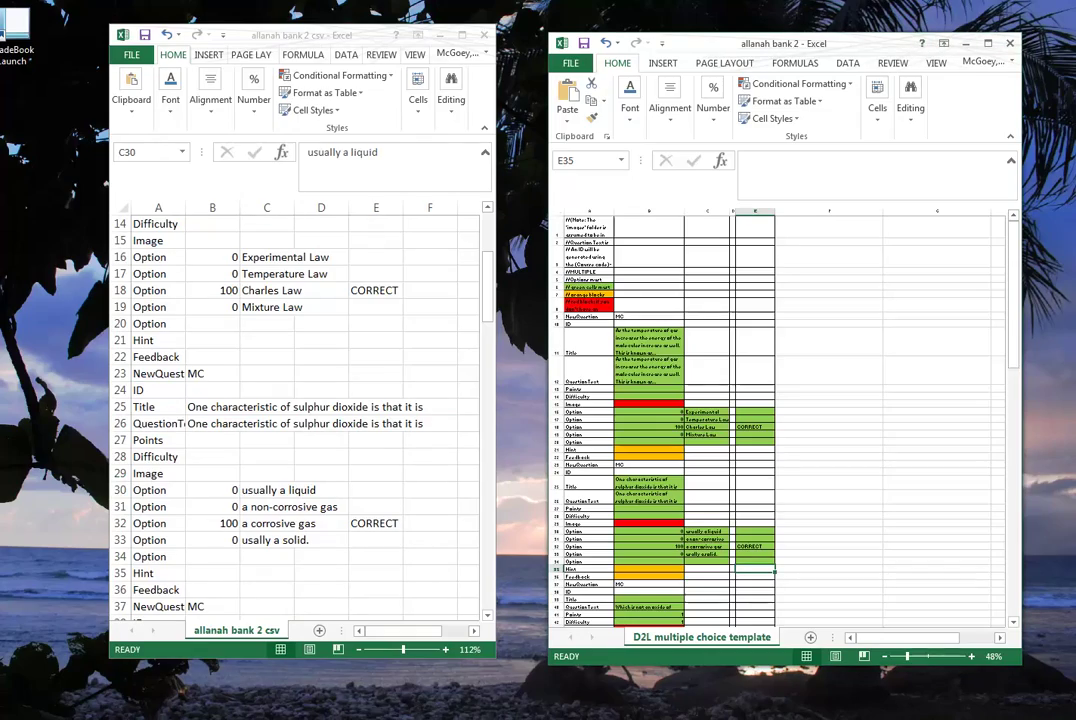
left_click(835, 42)
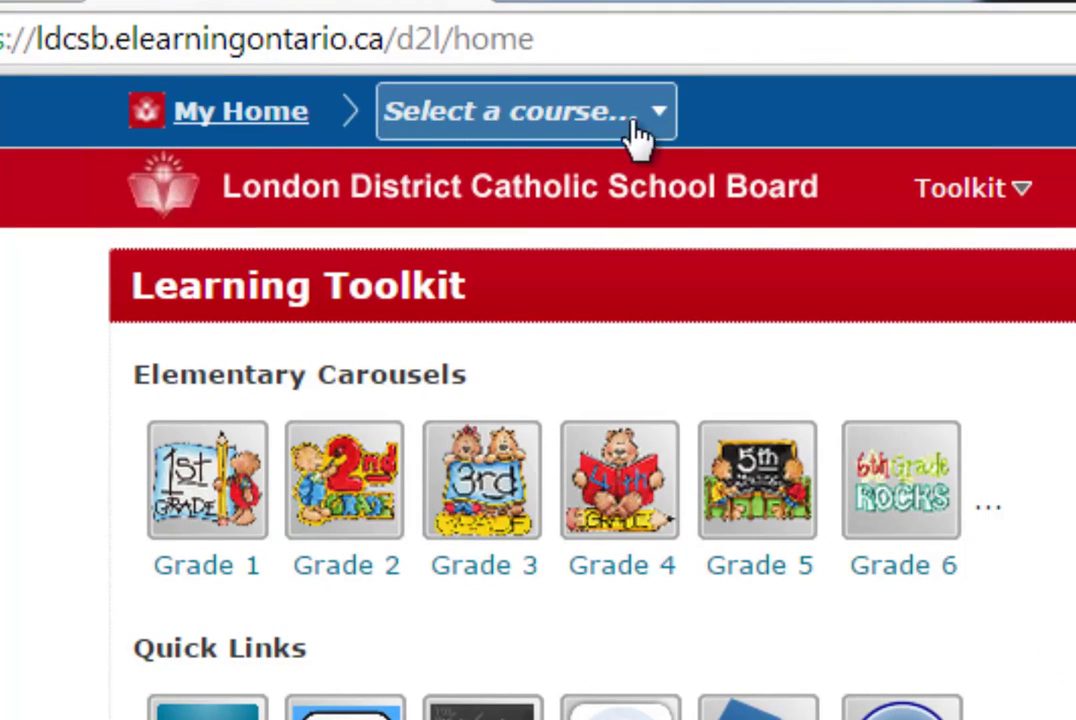
Step: Enter the SBI3U-01 Biology sandbox course from the course list and open its Assessment menu
left_click(668, 125)
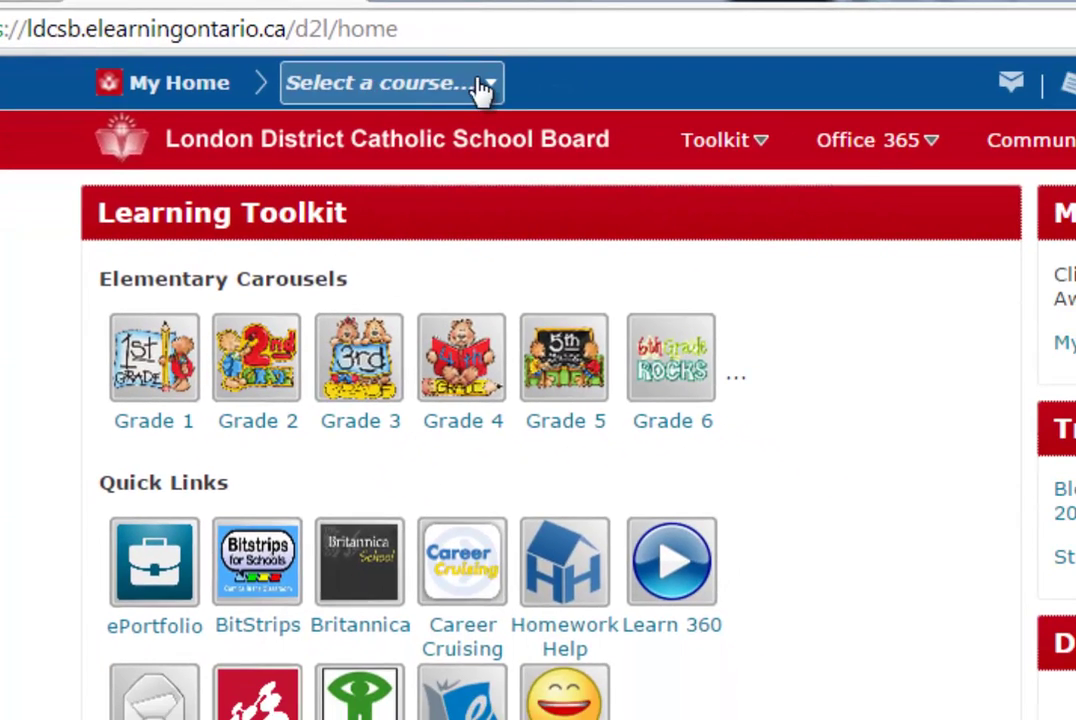
left_click(552, 99)
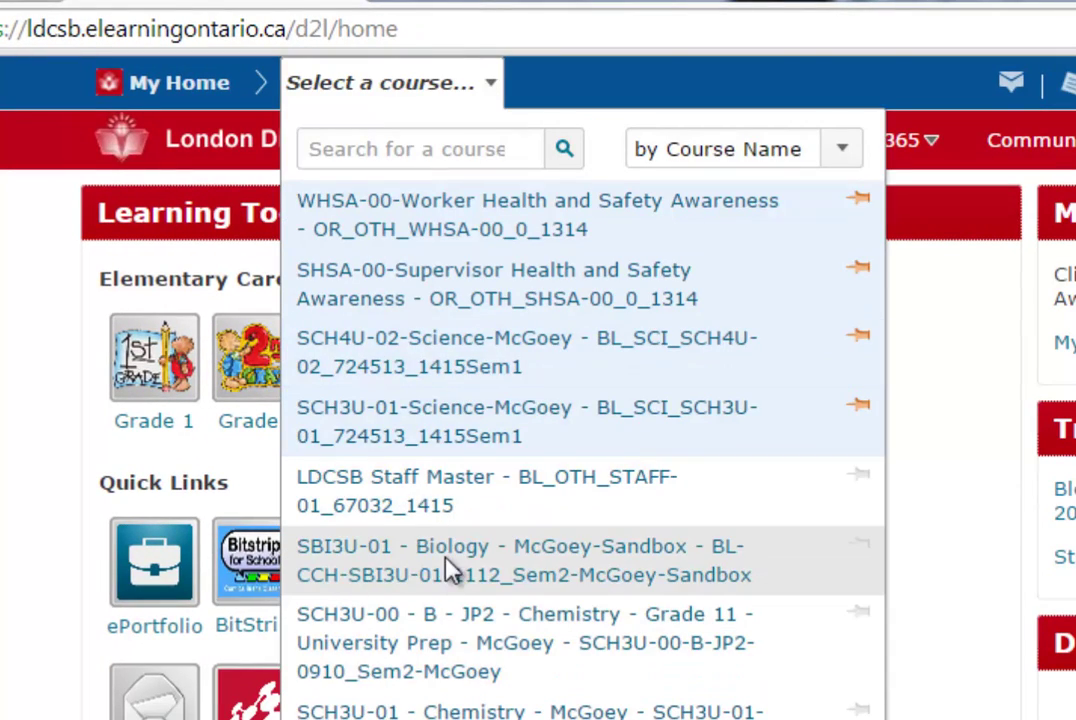
left_click(447, 567)
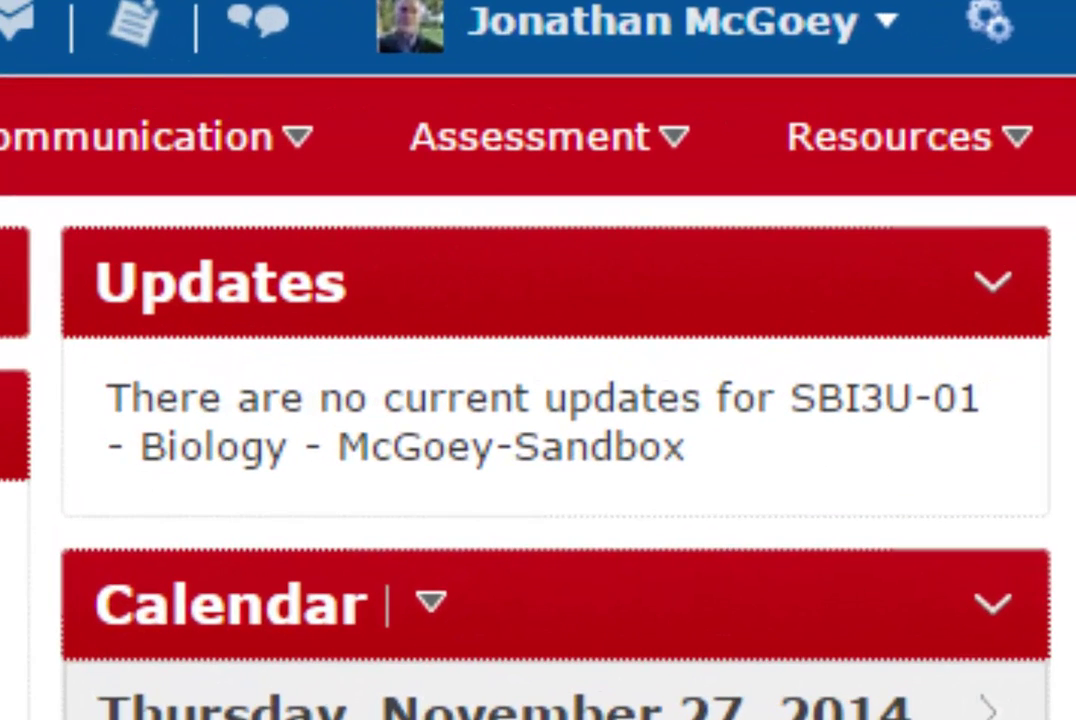
left_click(548, 125)
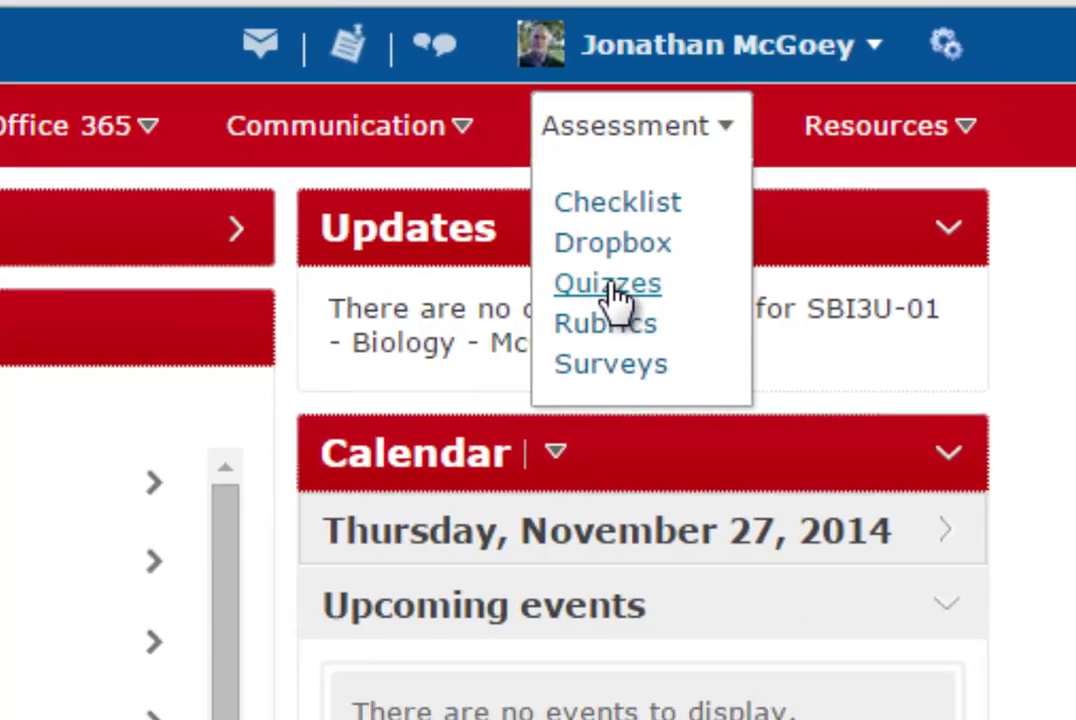
Step: Start a Question Library import with source set to 'From a Desire2Learn Text Format File'
left_click(608, 284)
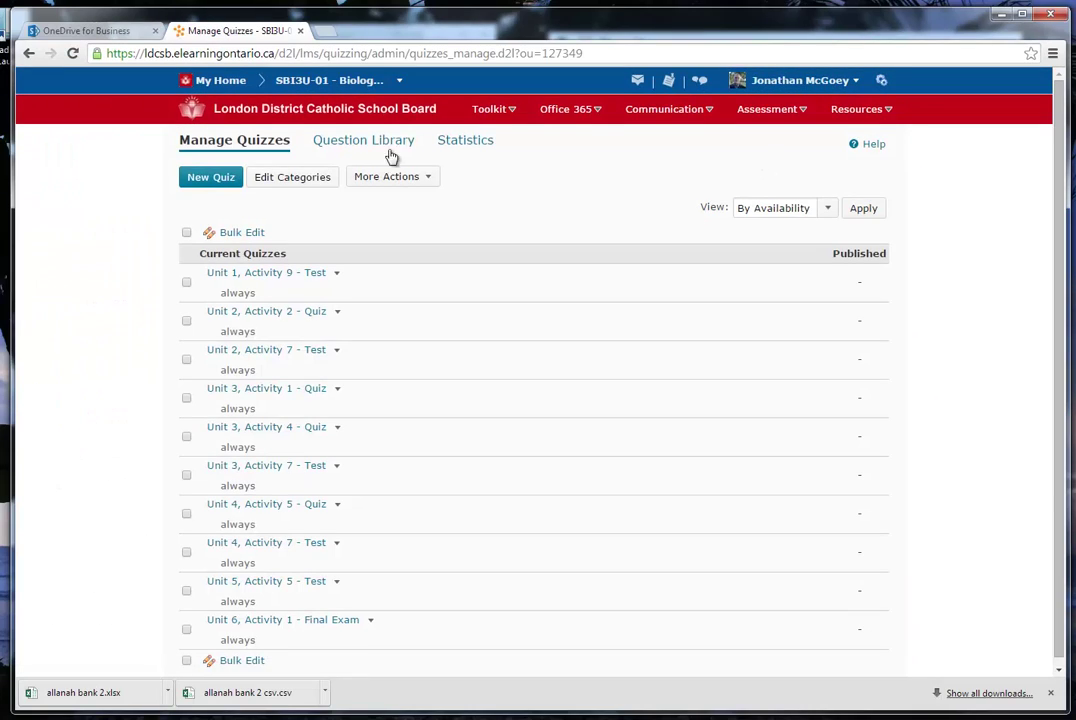
left_click(367, 140)
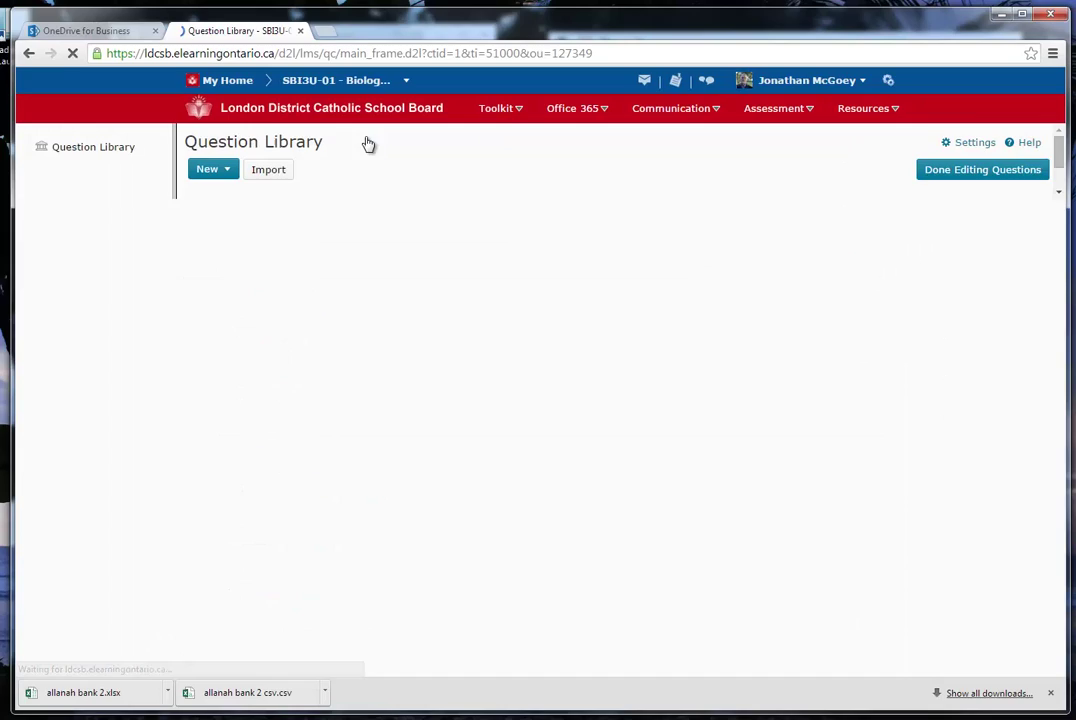
left_click(268, 170)
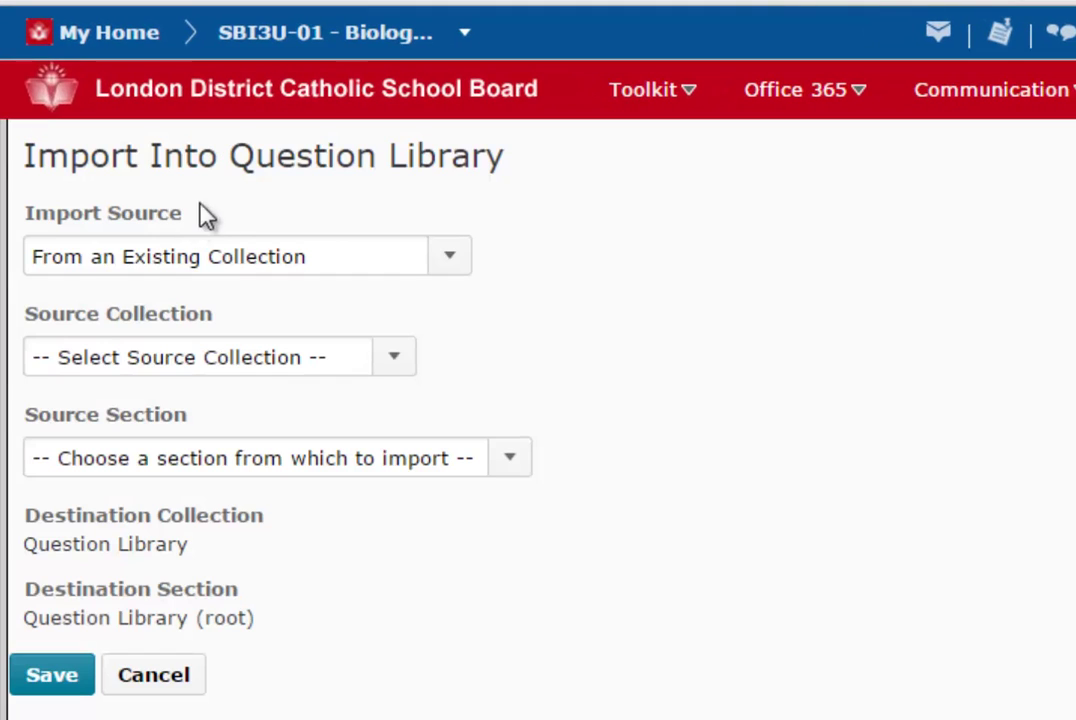
left_click(452, 257)
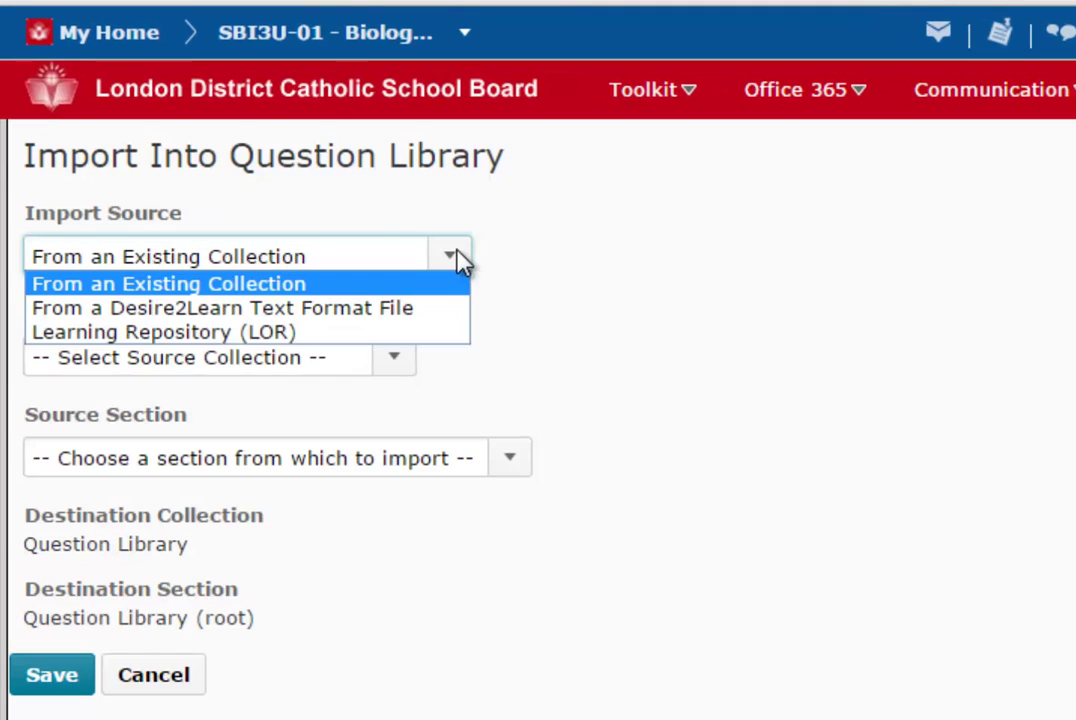
left_click(196, 310)
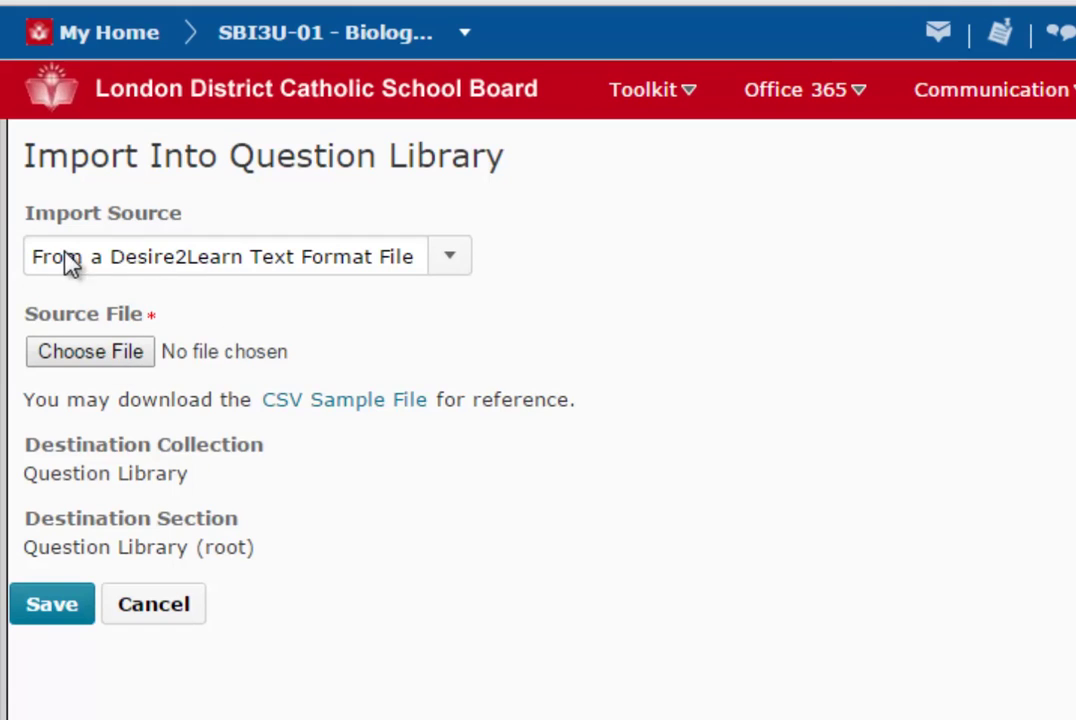
Step: Attach 'allanah bank 2 csv' from Downloads, sorted newest first, as the import file
left_click(90, 352)
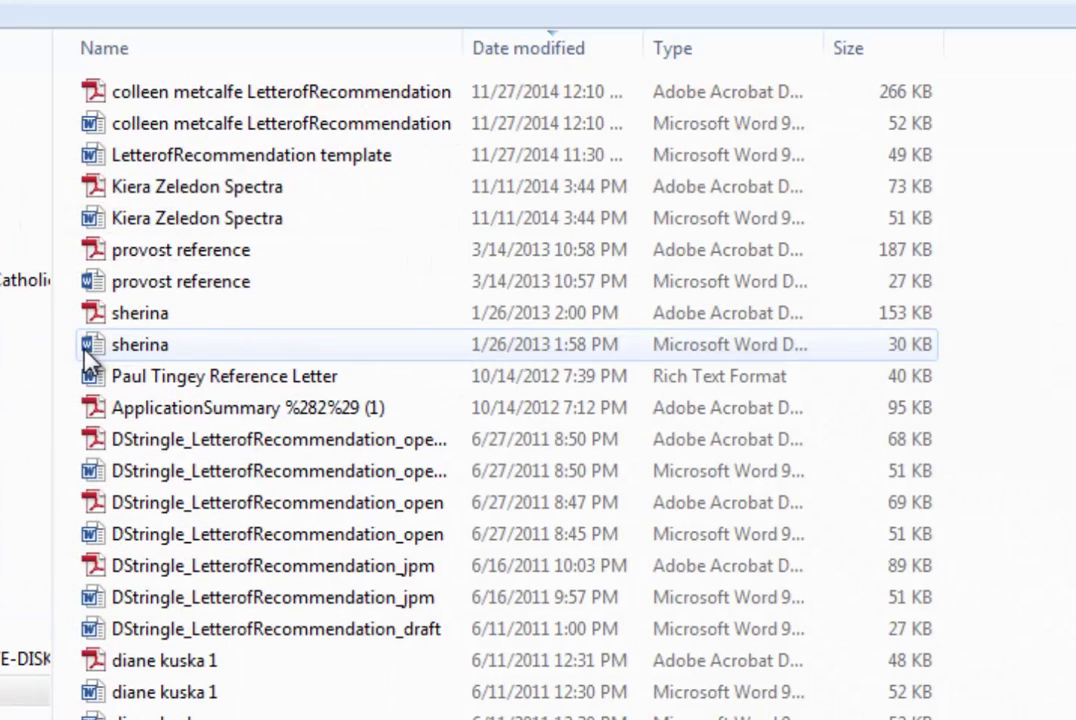
left_click(25, 118)
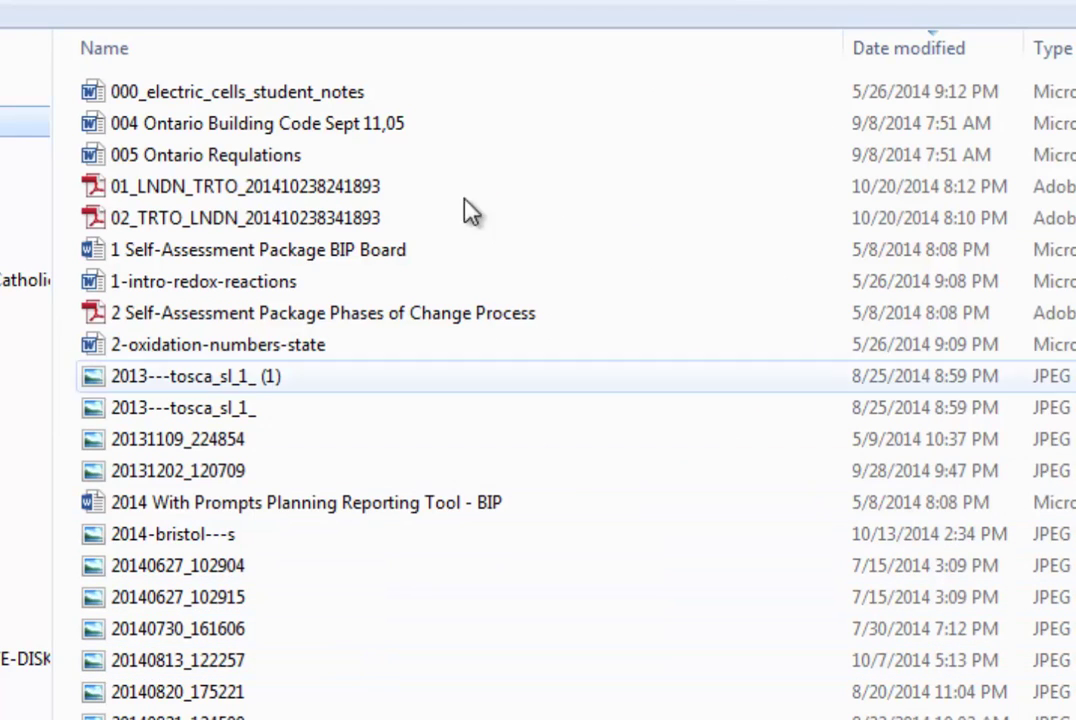
left_click(900, 50)
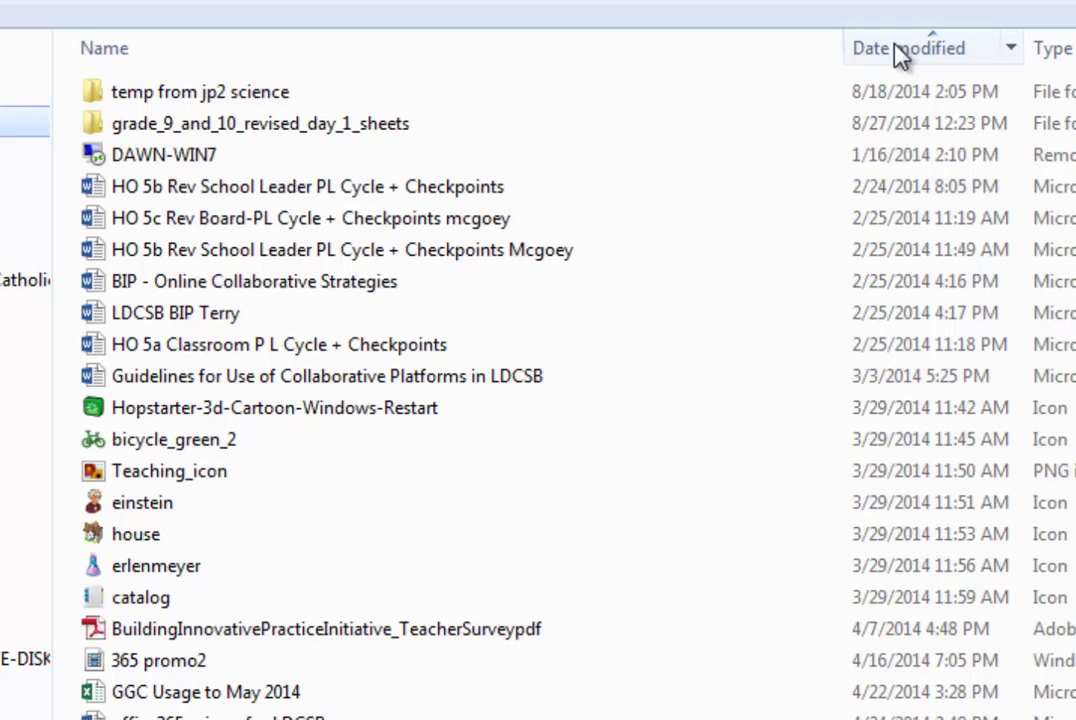
left_click(900, 50)
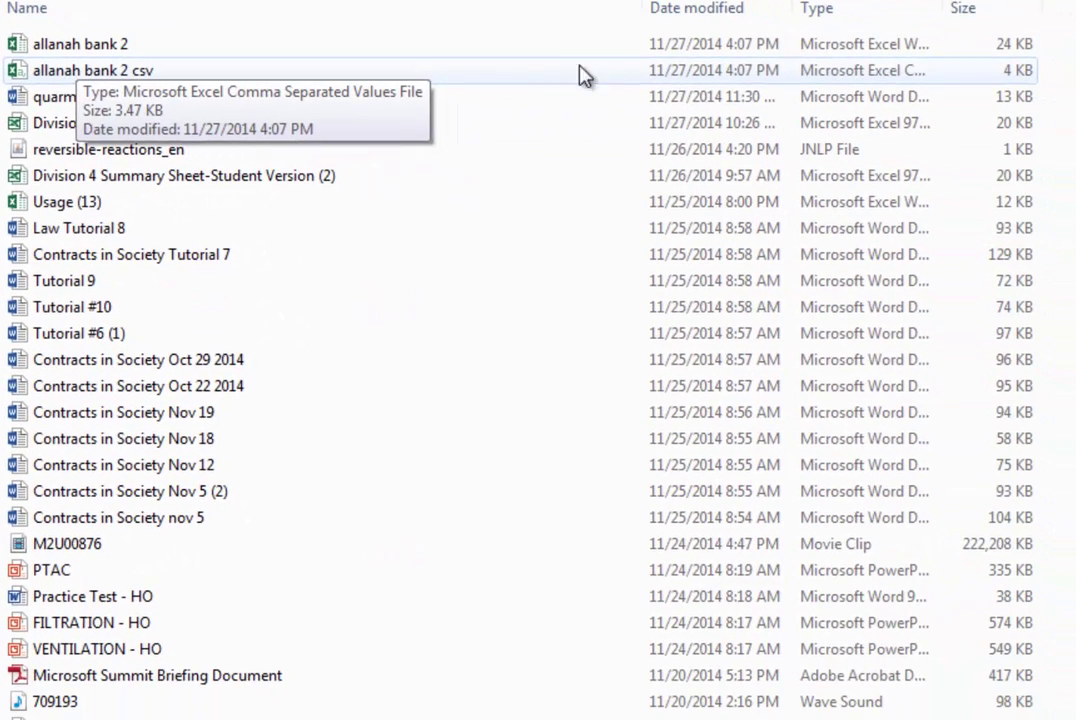
left_click_drag(950, 8, 1075, 8)
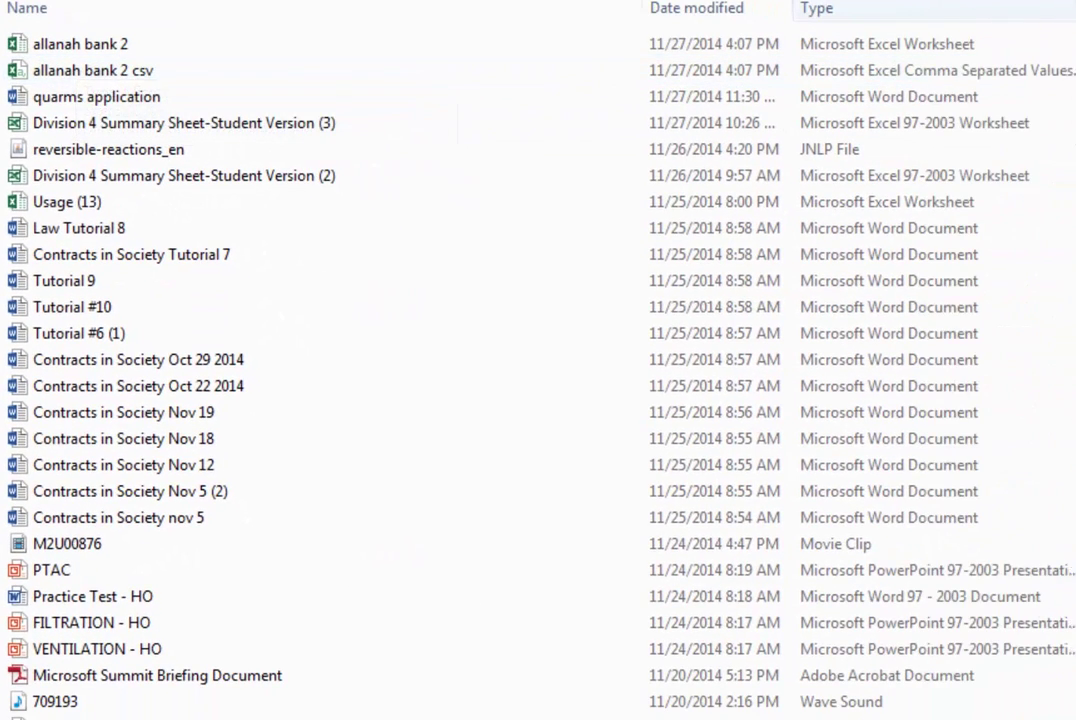
left_click(948, 80)
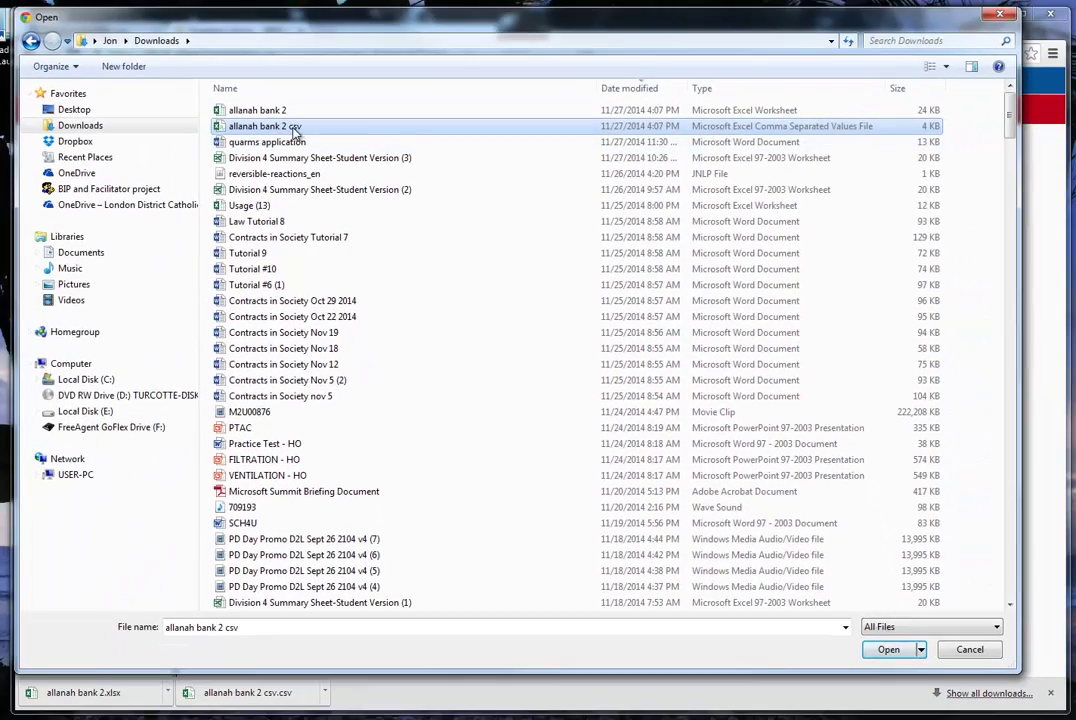
double_click(295, 131)
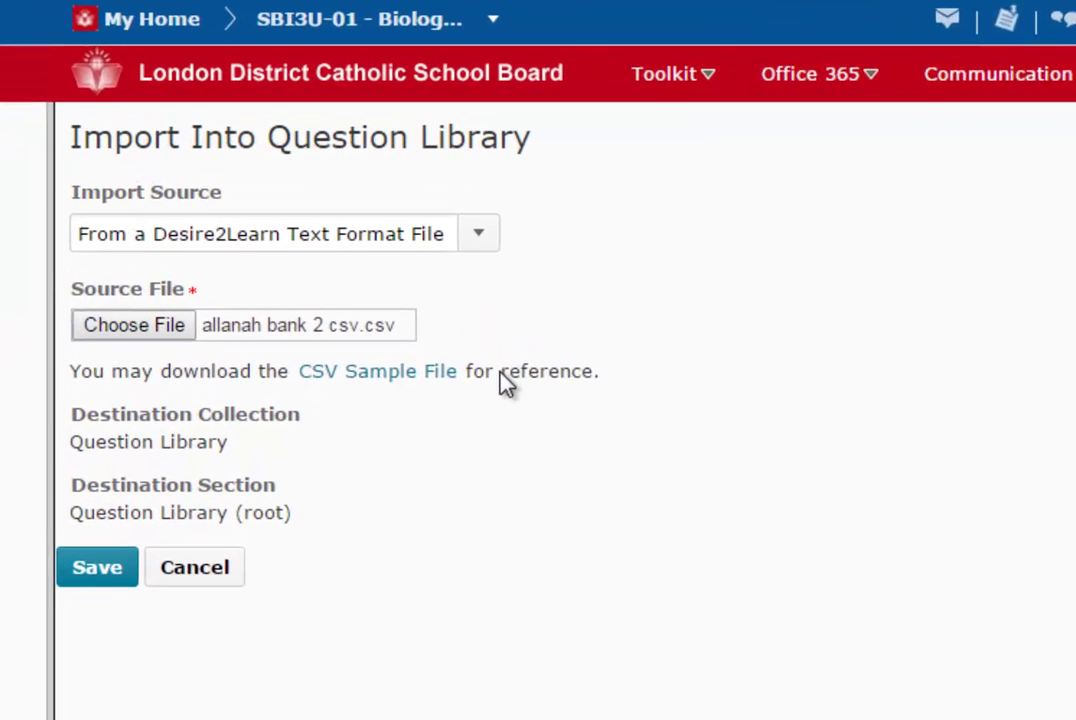
Step: Import the file's seven questions and return to the Question Library, briefly viewing the New question types
left_click(70, 656)
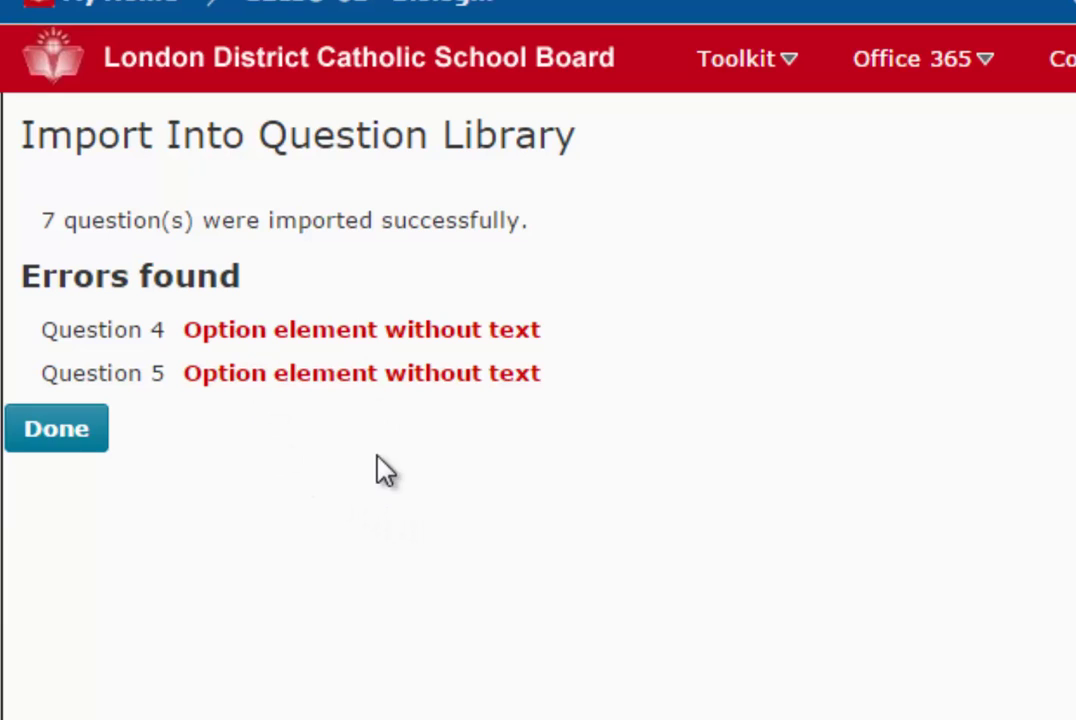
left_click(58, 432)
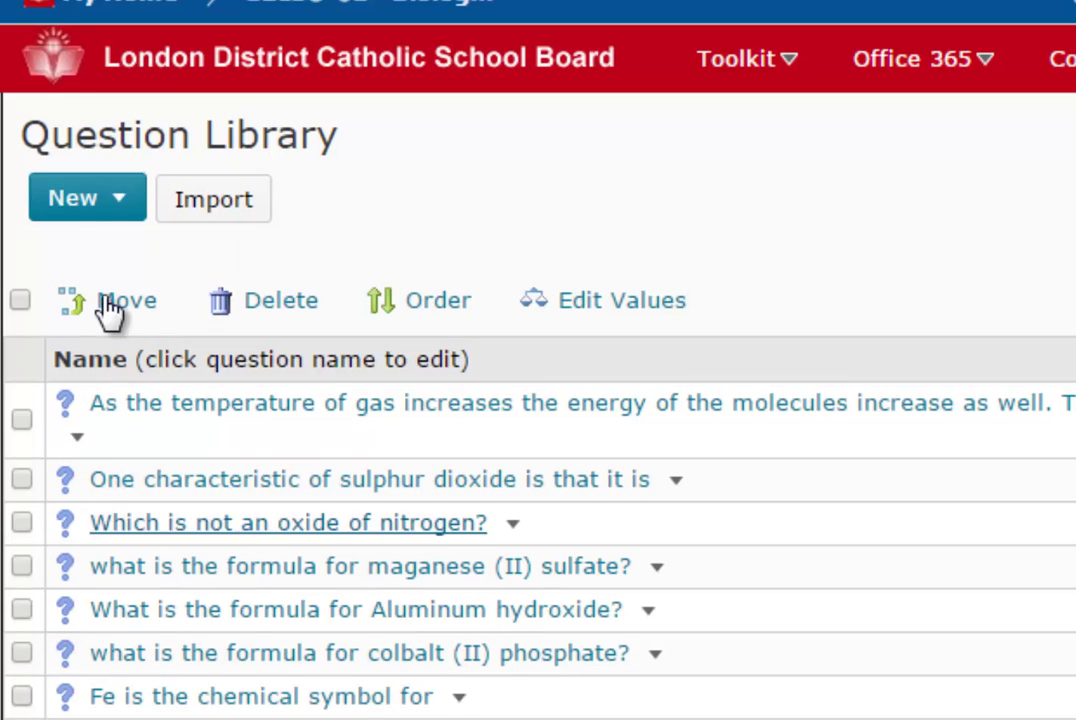
left_click(108, 202)
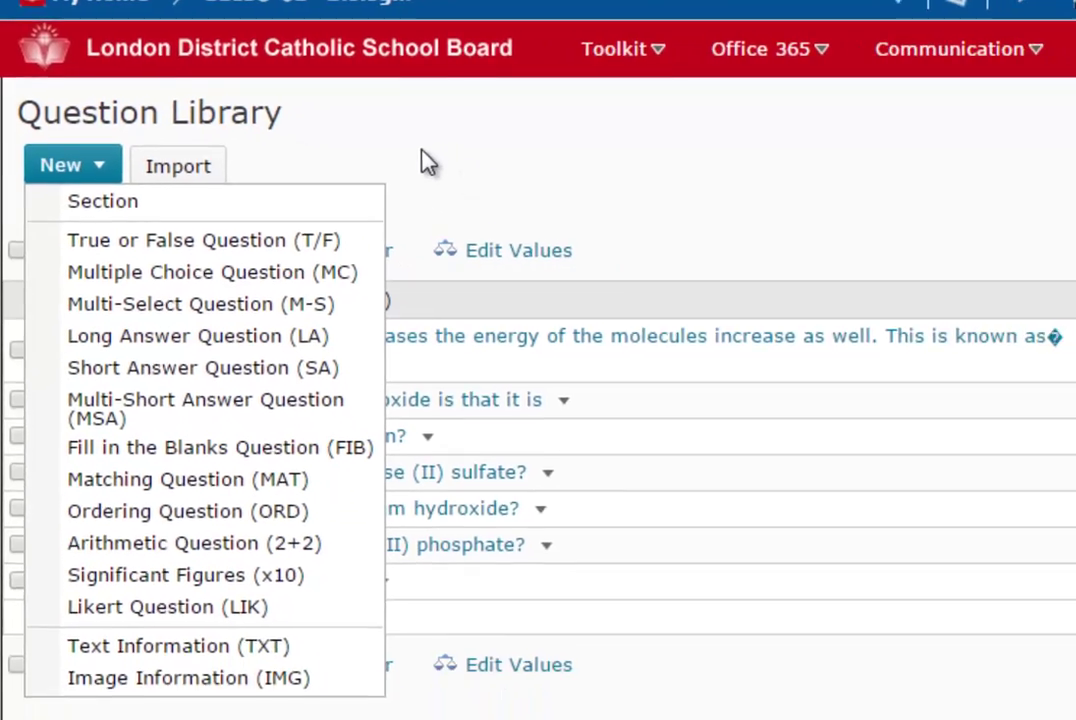
left_click(511, 195)
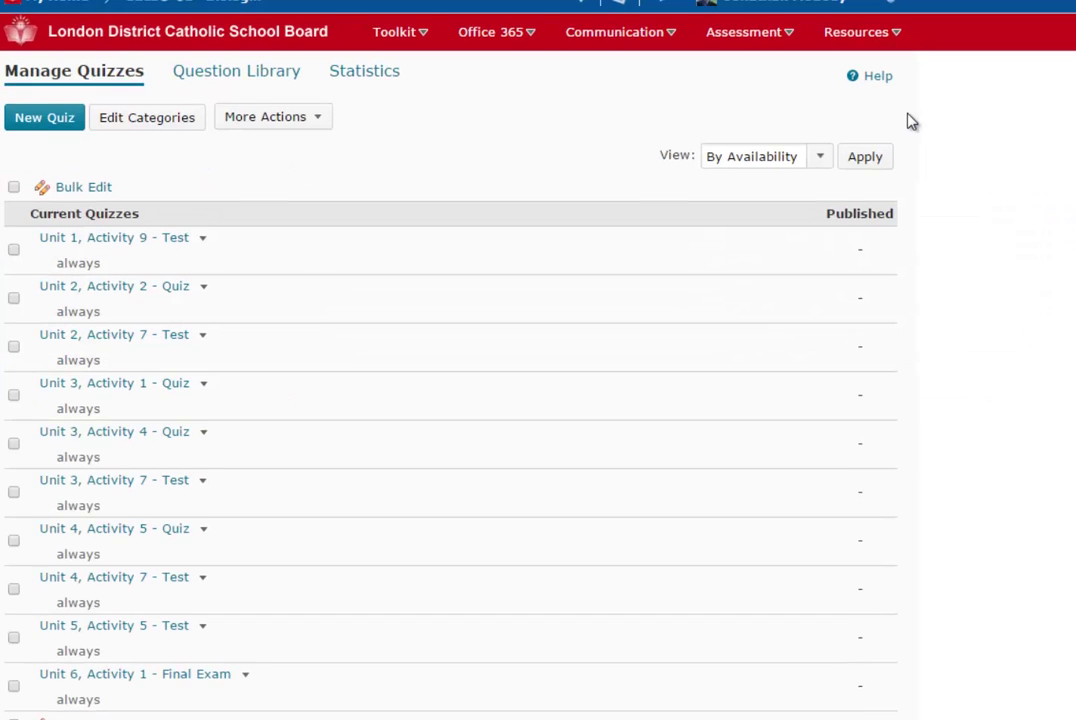
Step: Create a new quiz named 'demo' and scroll through its settings form
left_click(43, 118)
left_click(51, 216)
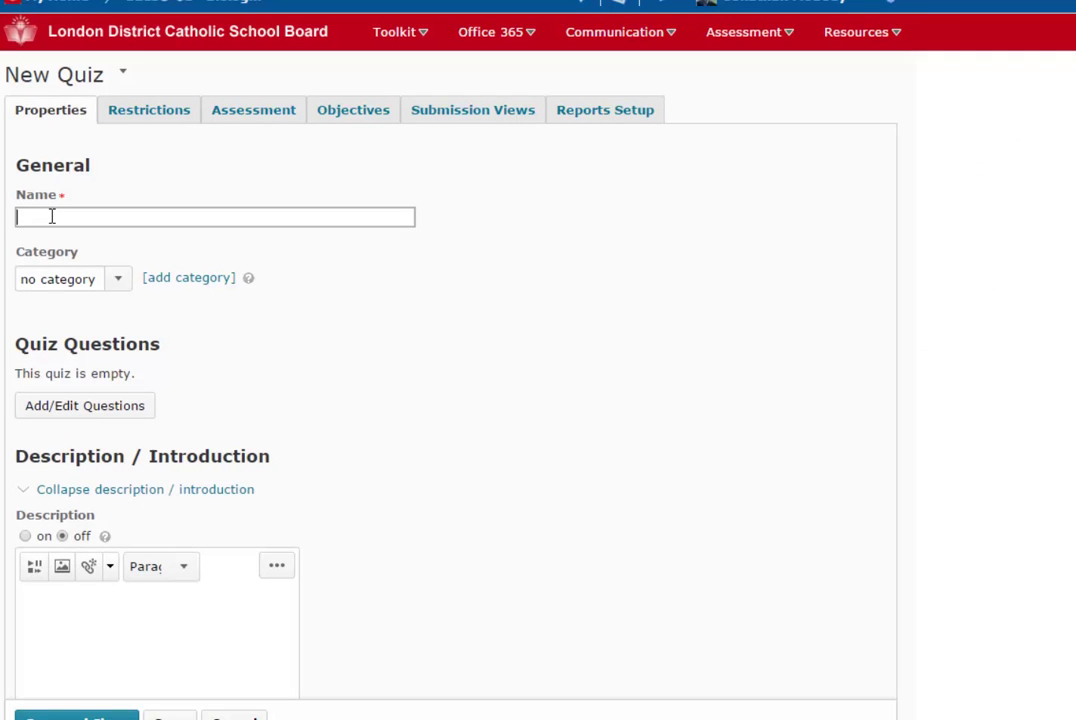
type("demo")
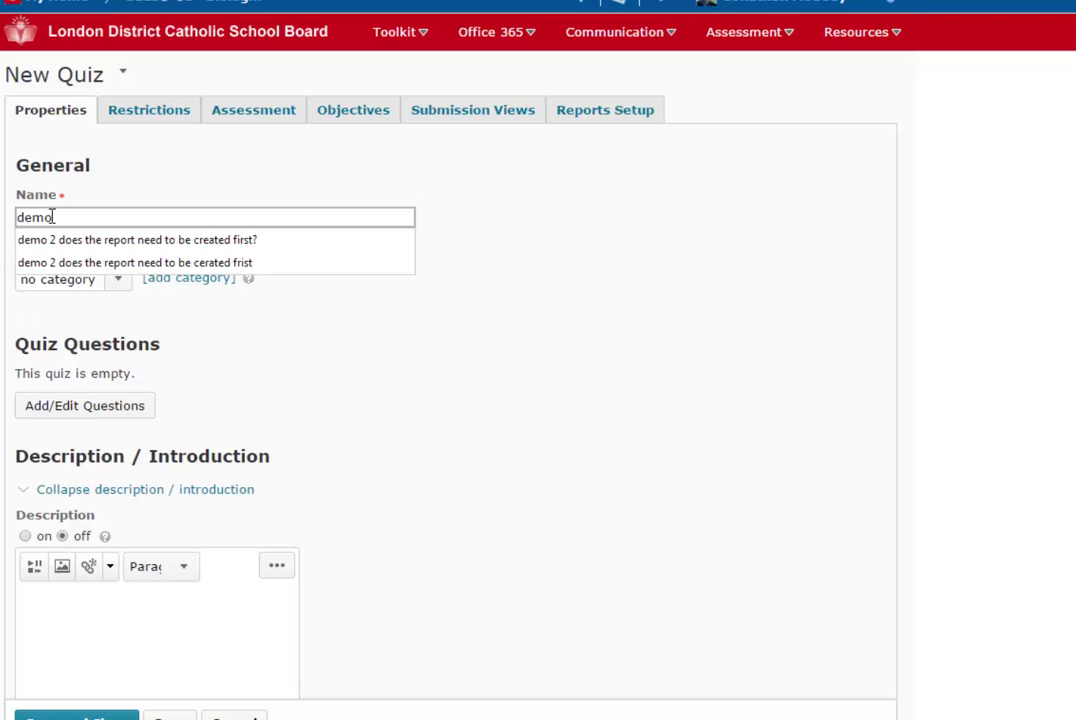
left_click(340, 255)
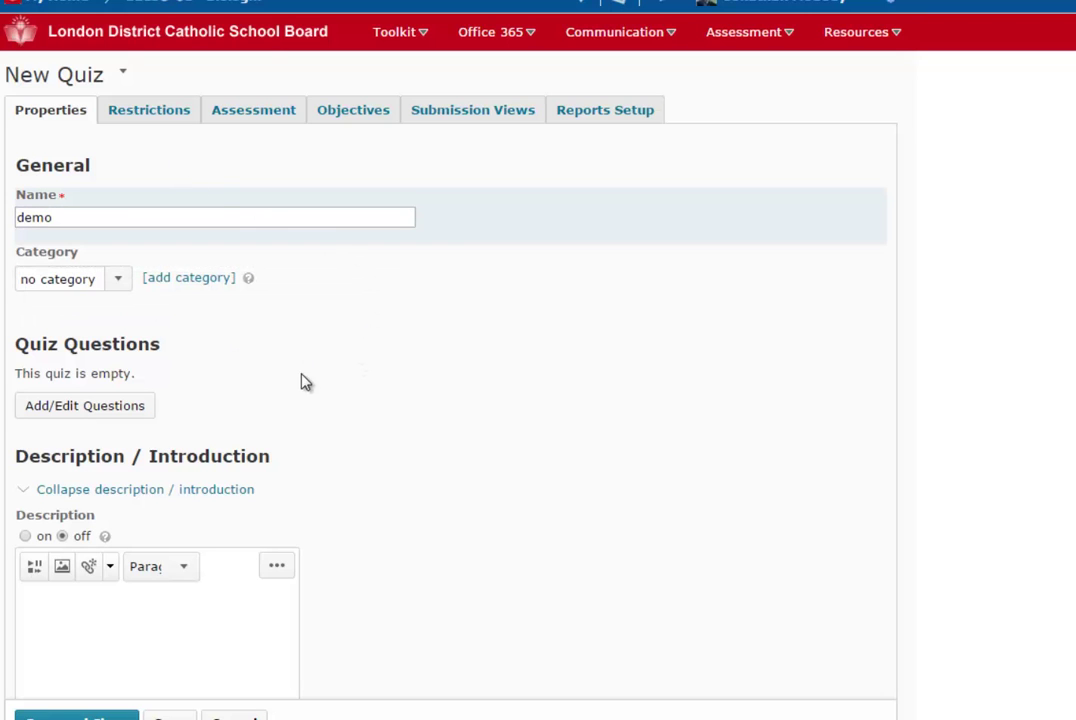
scroll(340, 381, "down", 3)
scroll(338, 384, "down", 2)
scroll(331, 406, "down", 5)
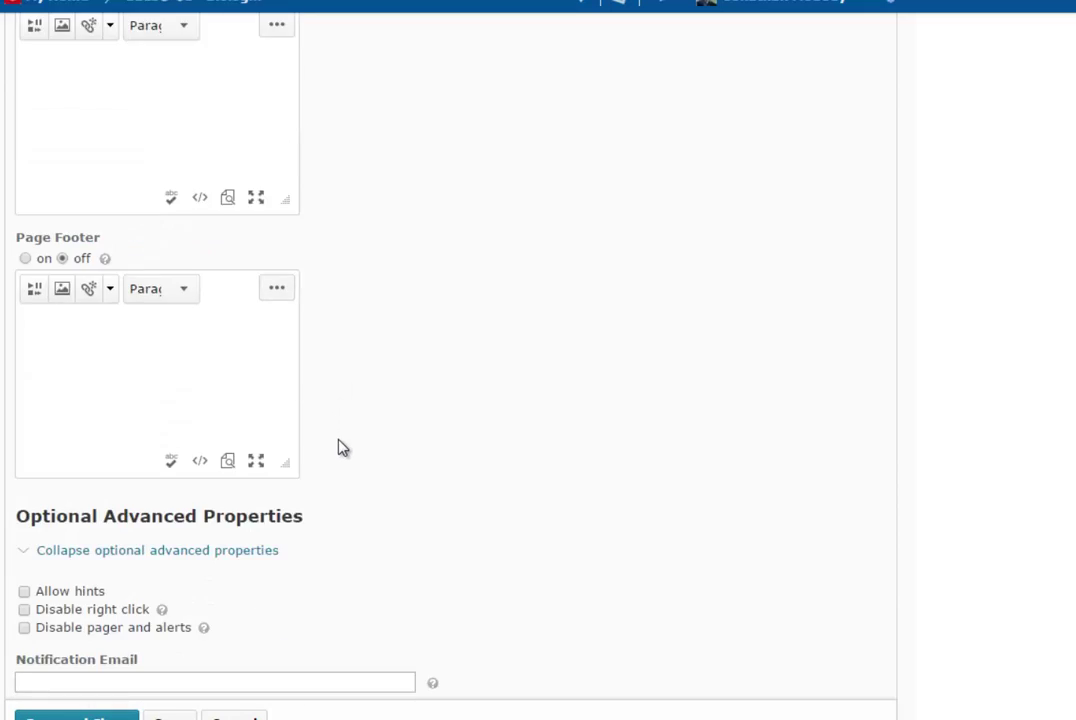
scroll(338, 446, "up", 5)
scroll(400, 390, "up", 8)
scroll(470, 340, "up", 1)
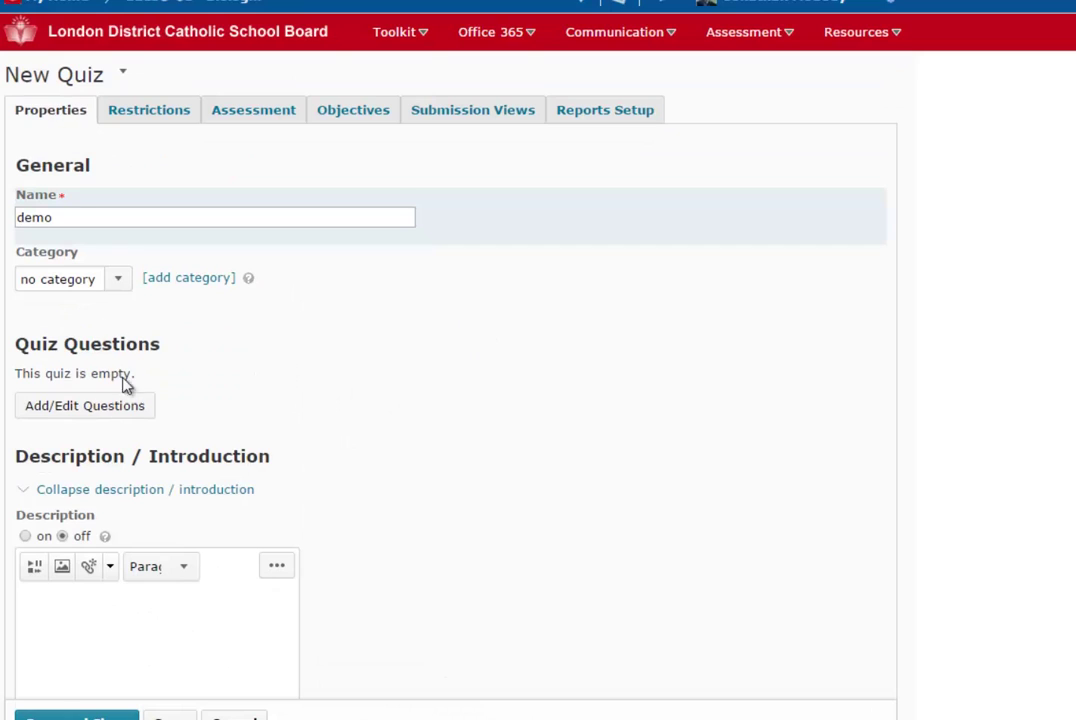
Step: Confirm the demo quiz has no questions, then open its Add/Edit Questions editor
left_click_drag(19, 343, 142, 377)
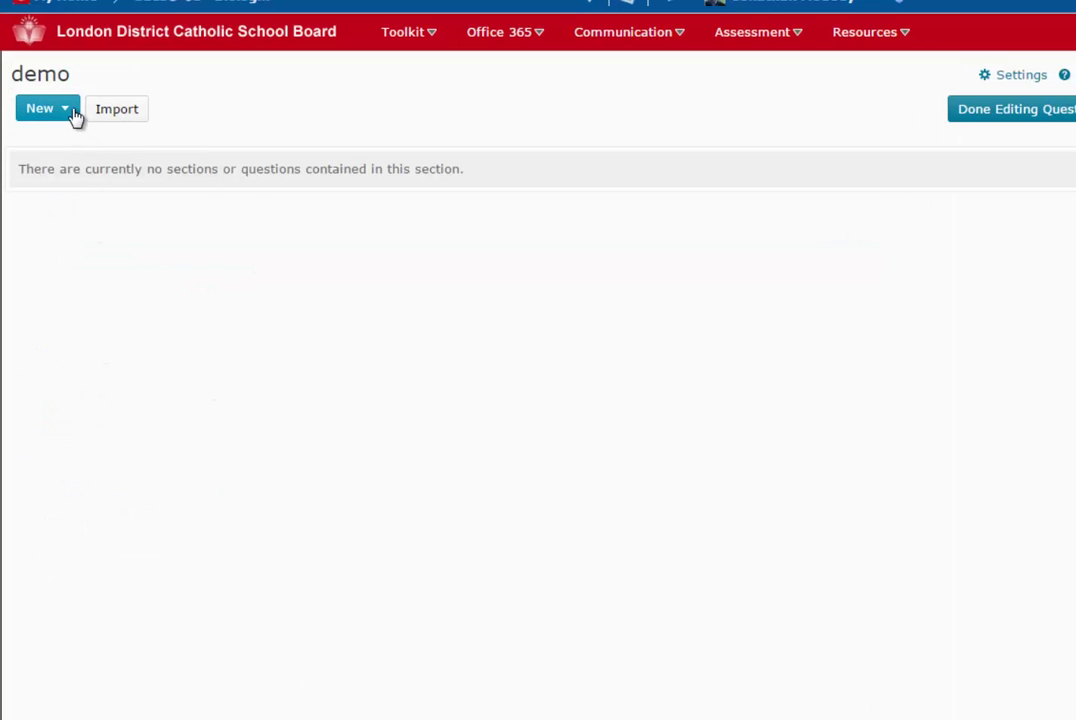
left_click(70, 112)
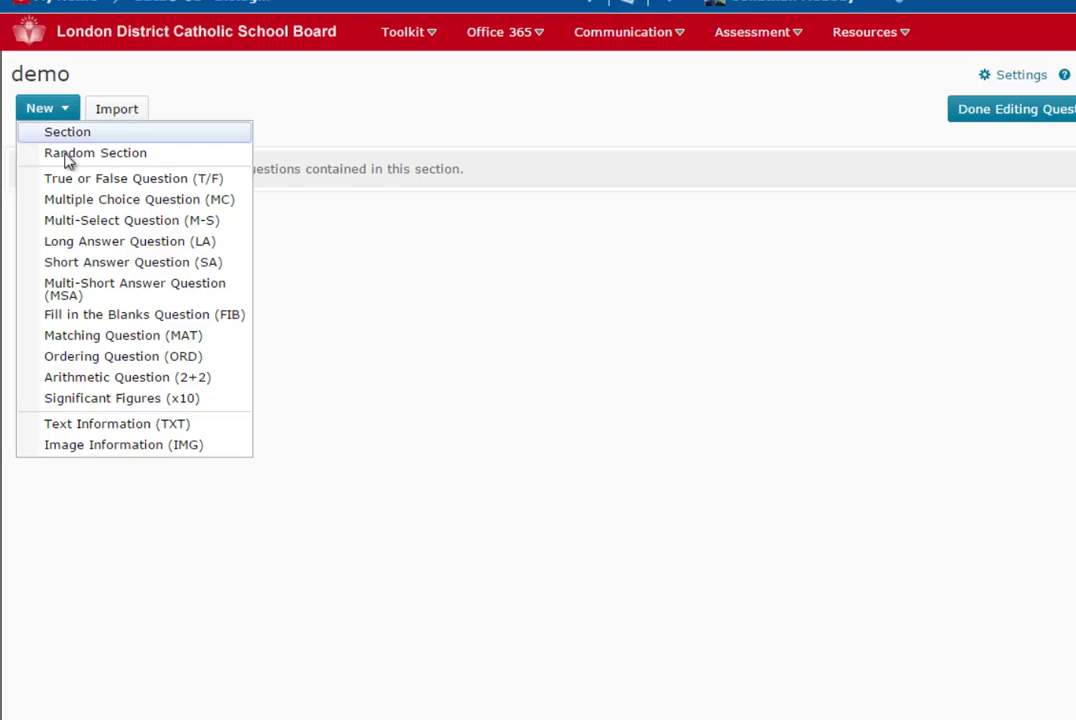
left_click(364, 110)
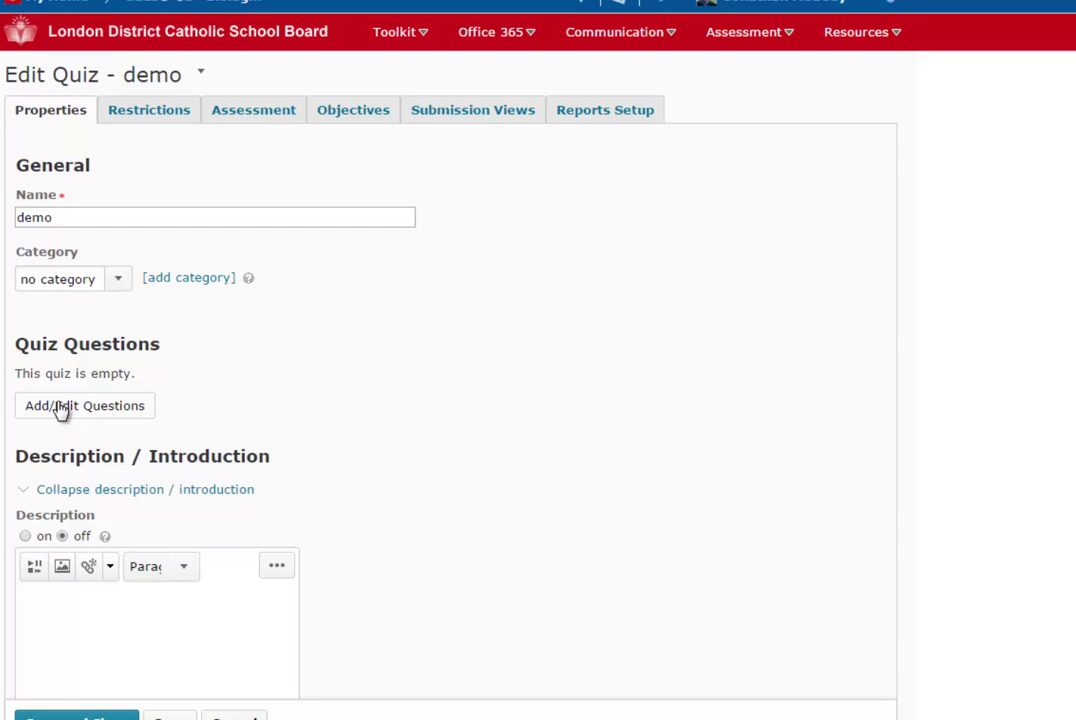
left_click(60, 408)
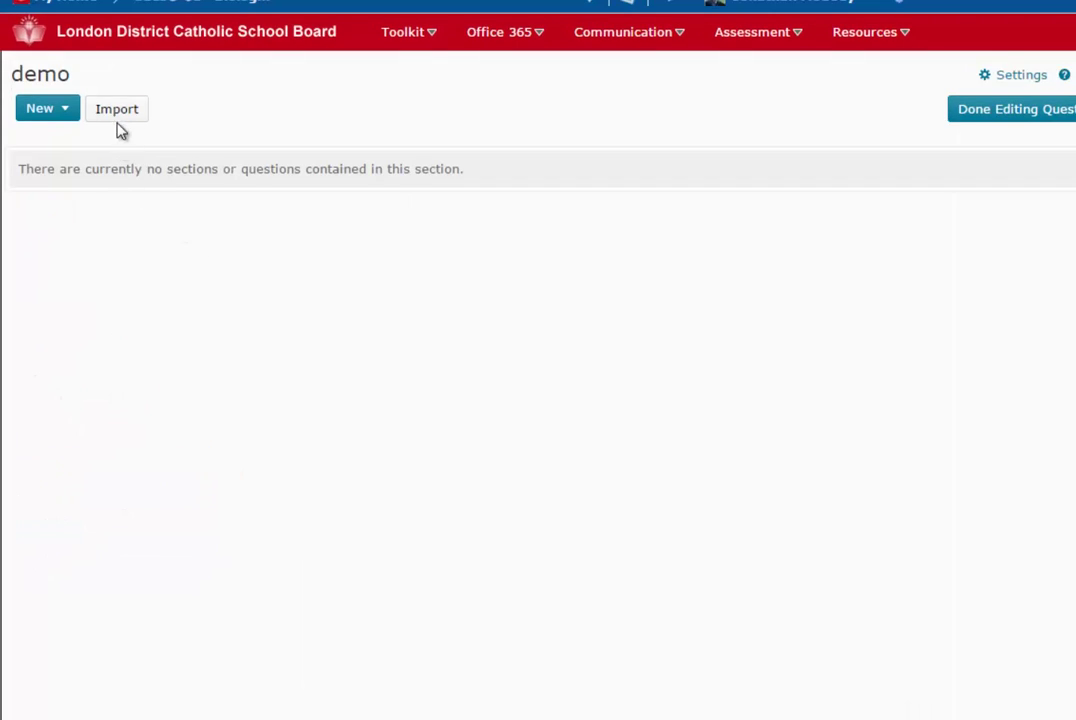
Step: Begin an import into demo from the Question Library, then abandon the unfinished form
left_click(118, 111)
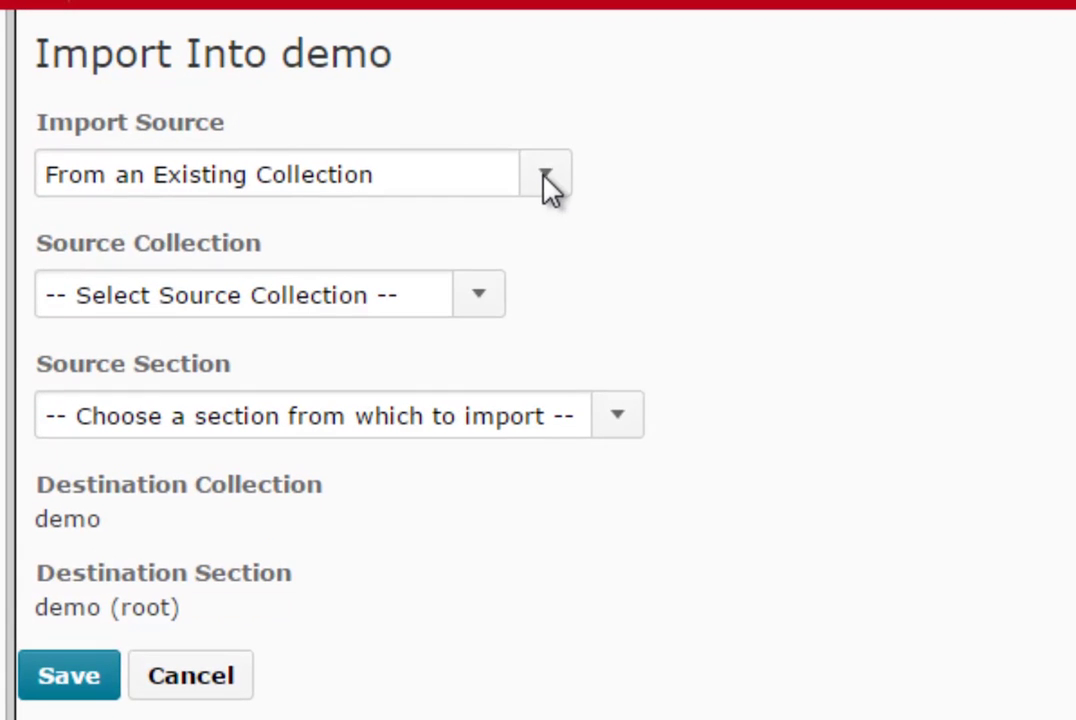
left_click(548, 182)
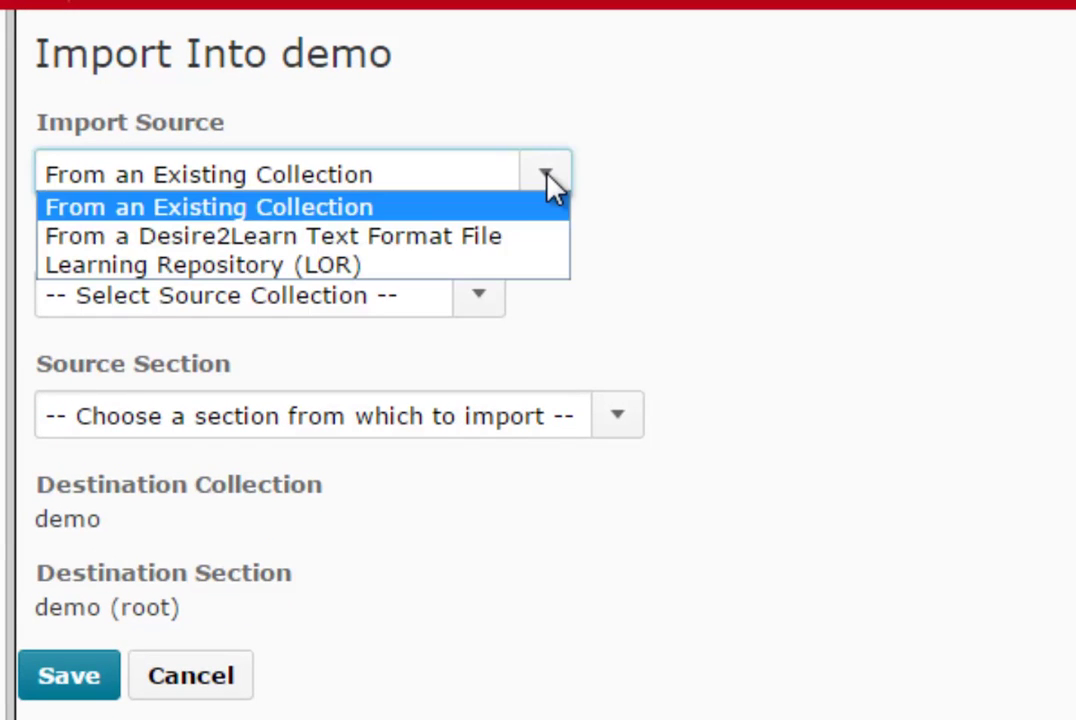
left_click(481, 292)
left_click(175, 355)
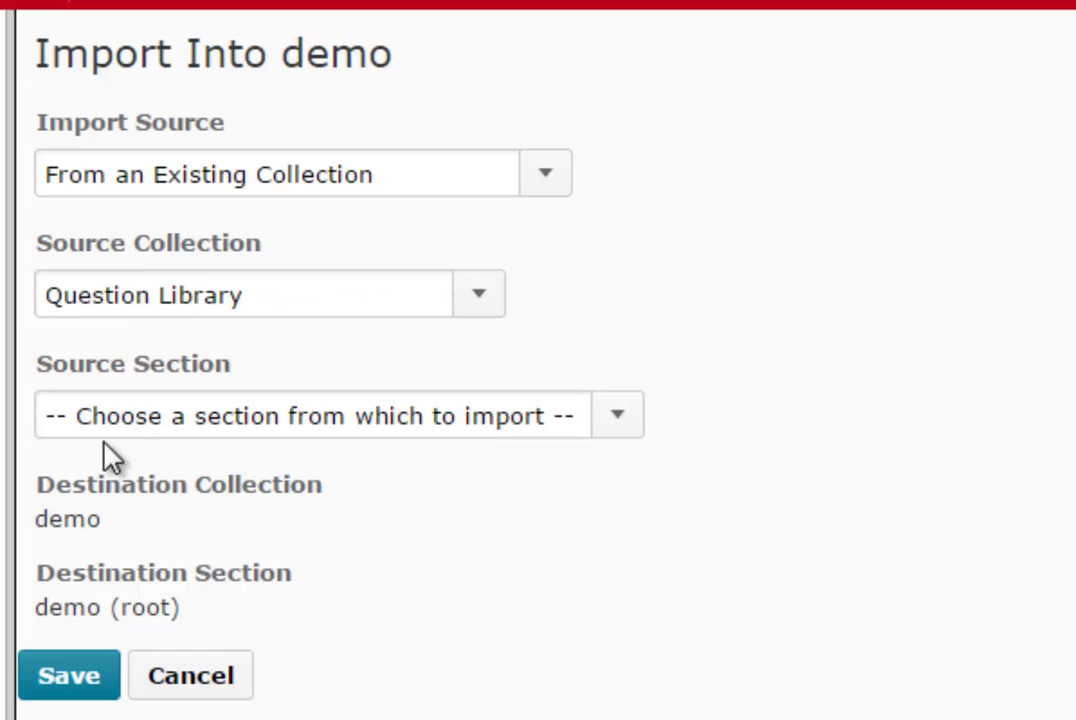
left_click(80, 690)
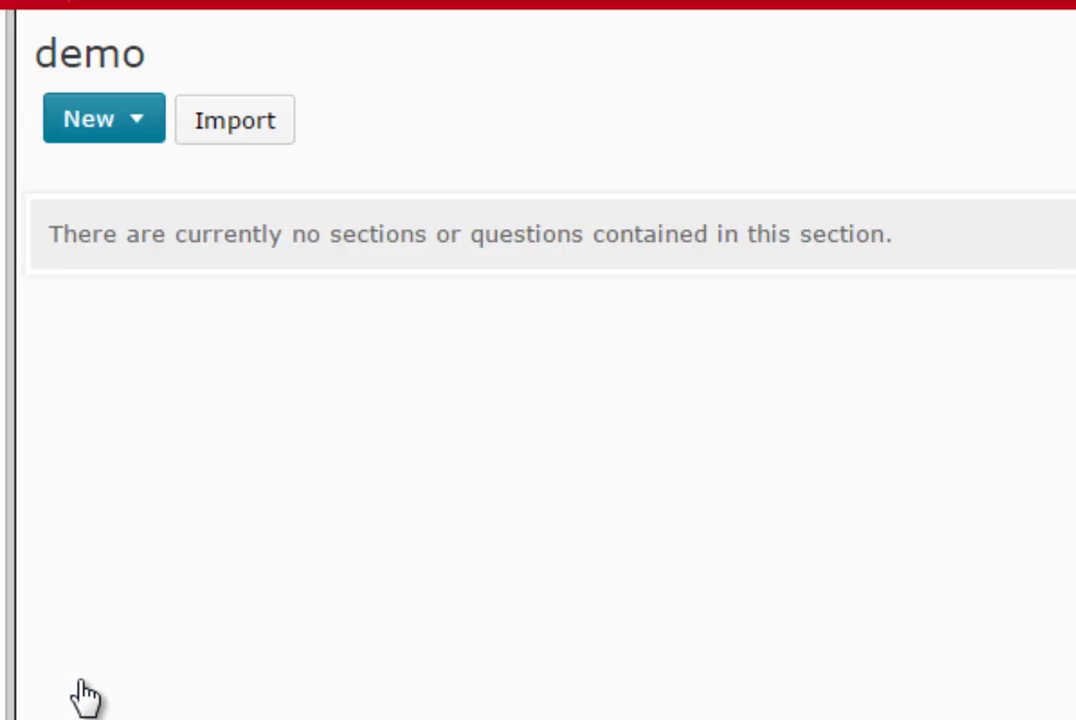
Step: Restart the import: From an Existing Collection, Question Library source, listing its sections
left_click(243, 118)
left_click(541, 174)
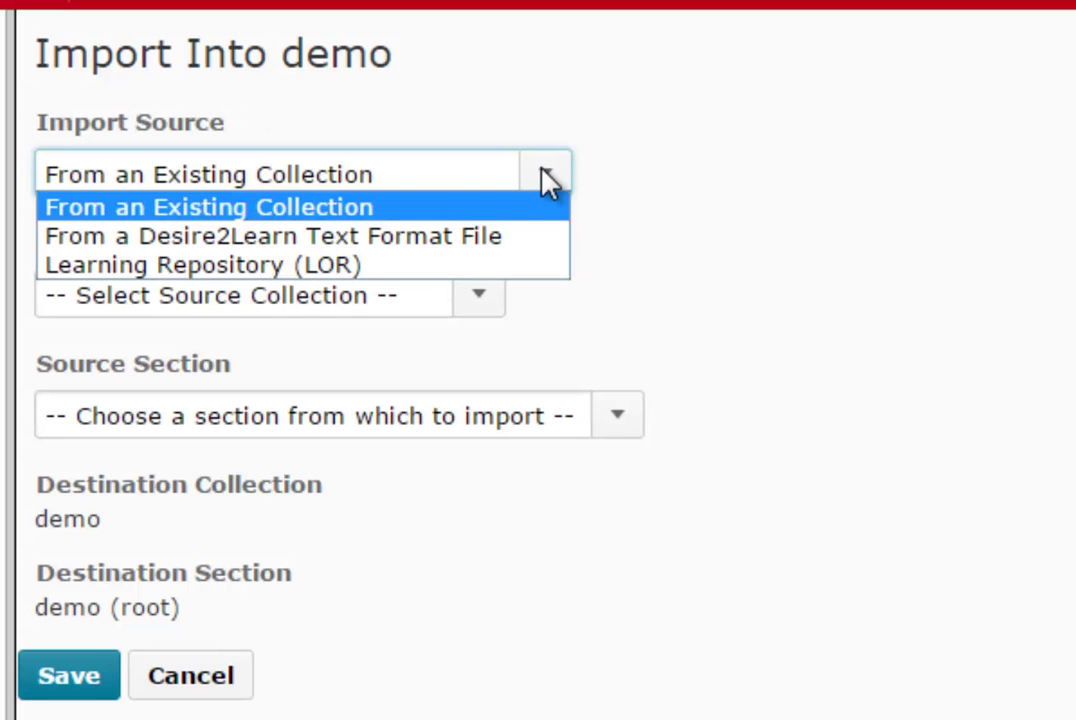
left_click(300, 210)
left_click(480, 300)
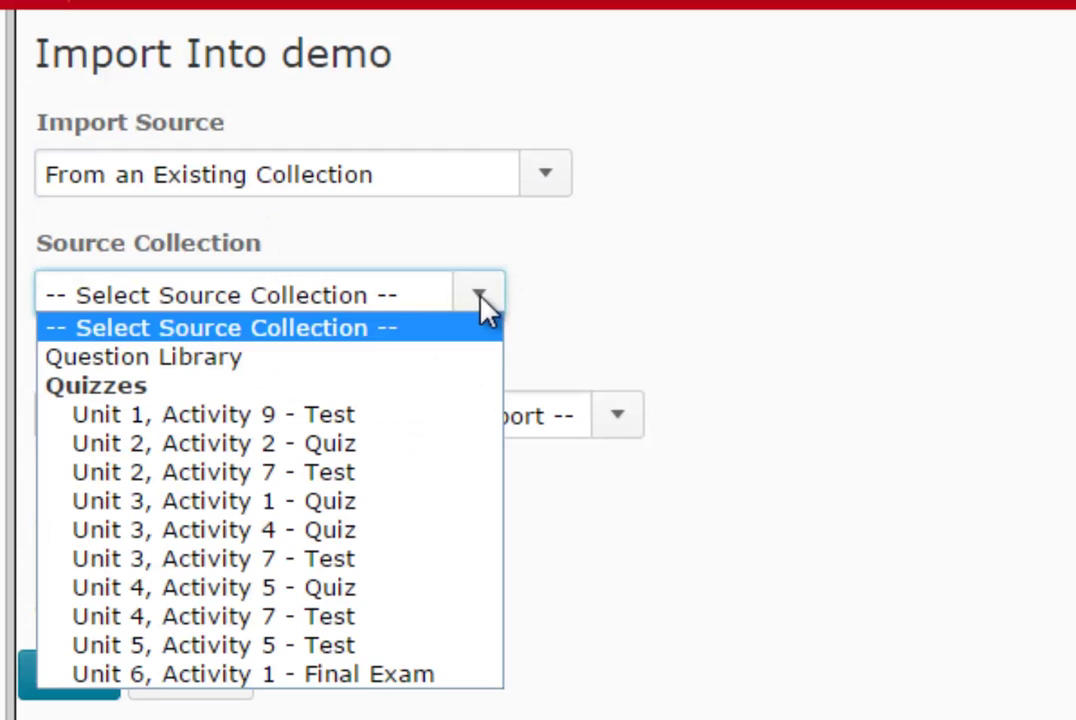
left_click(233, 357)
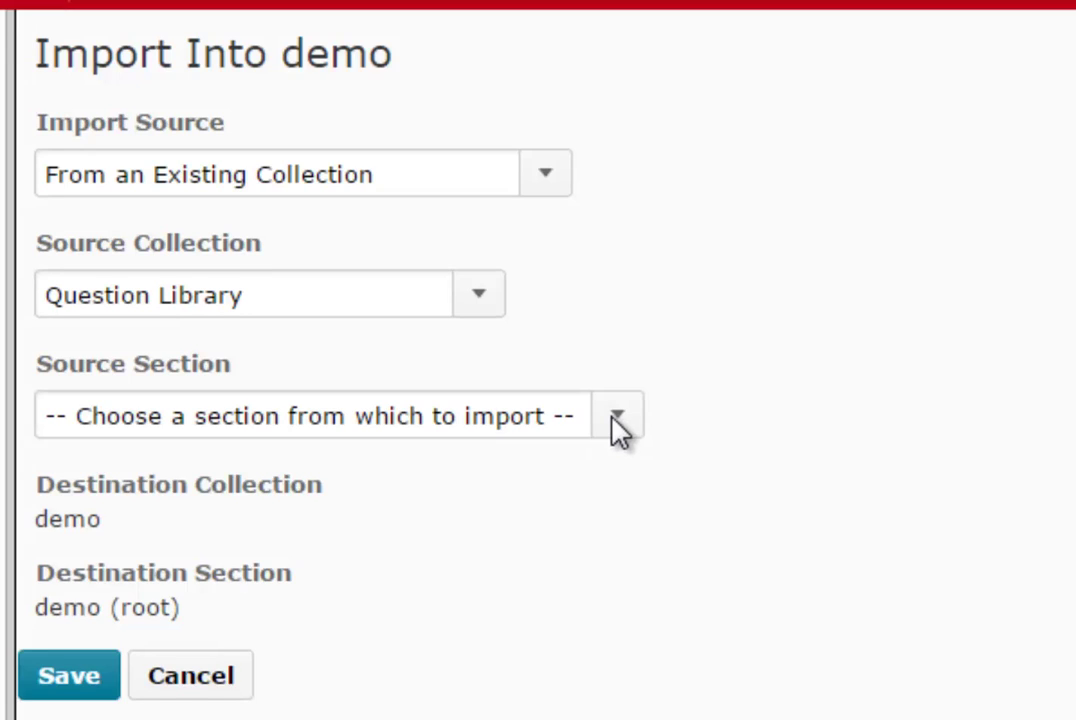
left_click(618, 425)
Step: Pick Collection Root questions including Aluminum hydroxide, save them into demo, and finish editing
left_click(205, 336)
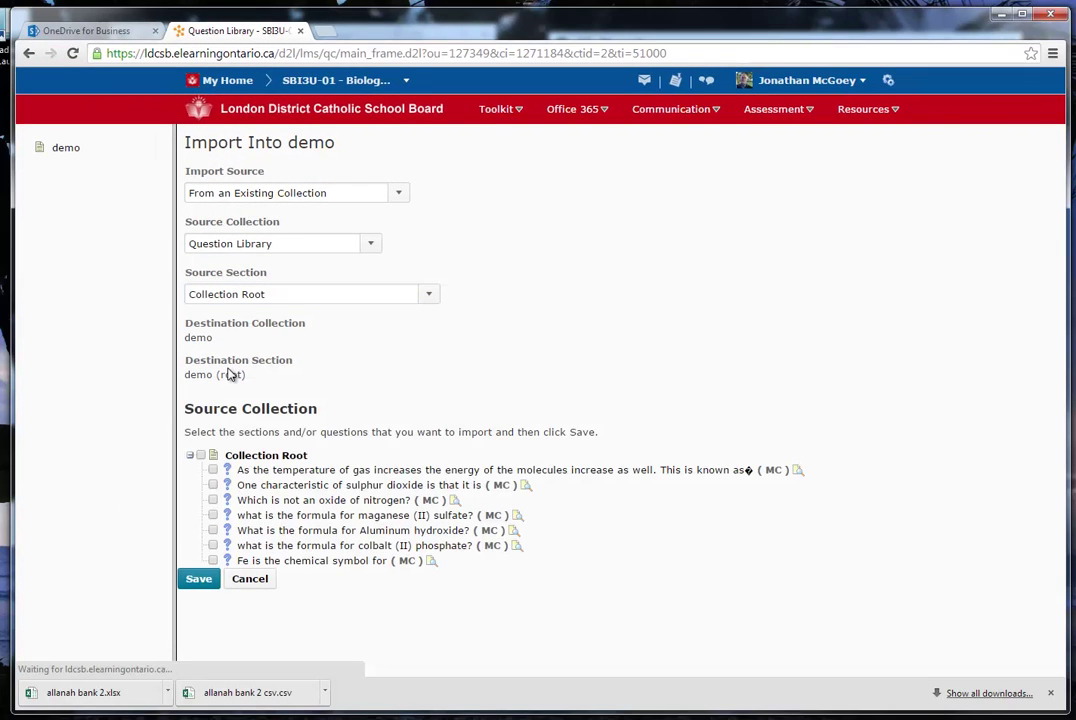
left_click(213, 530)
left_click(200, 580)
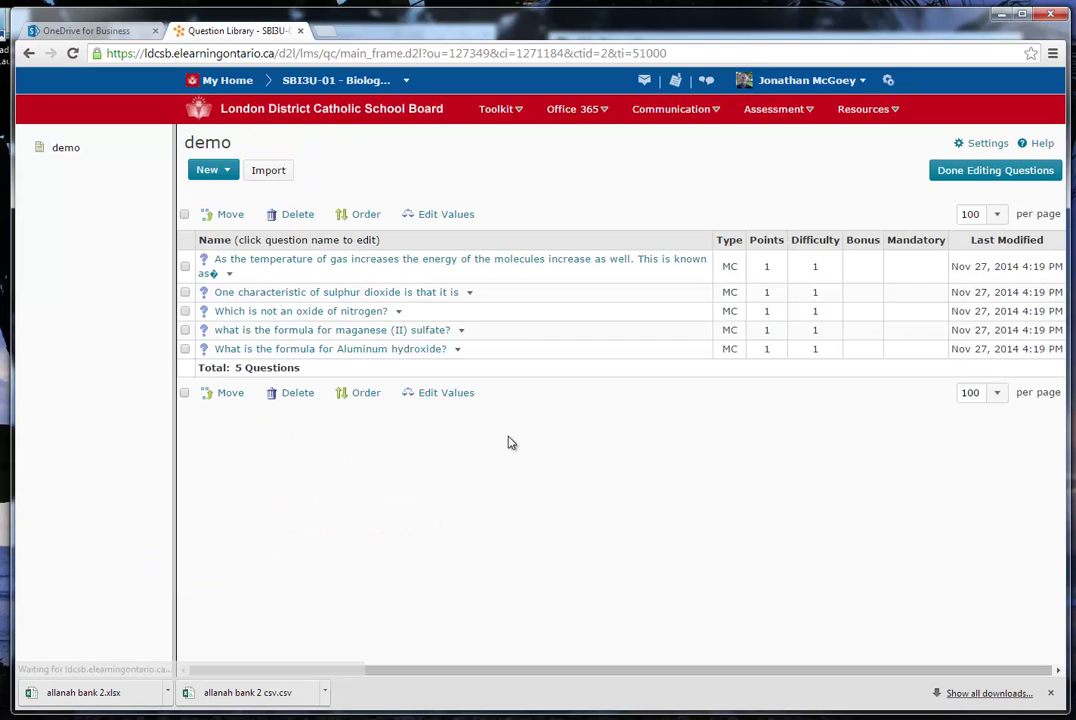
left_click(990, 176)
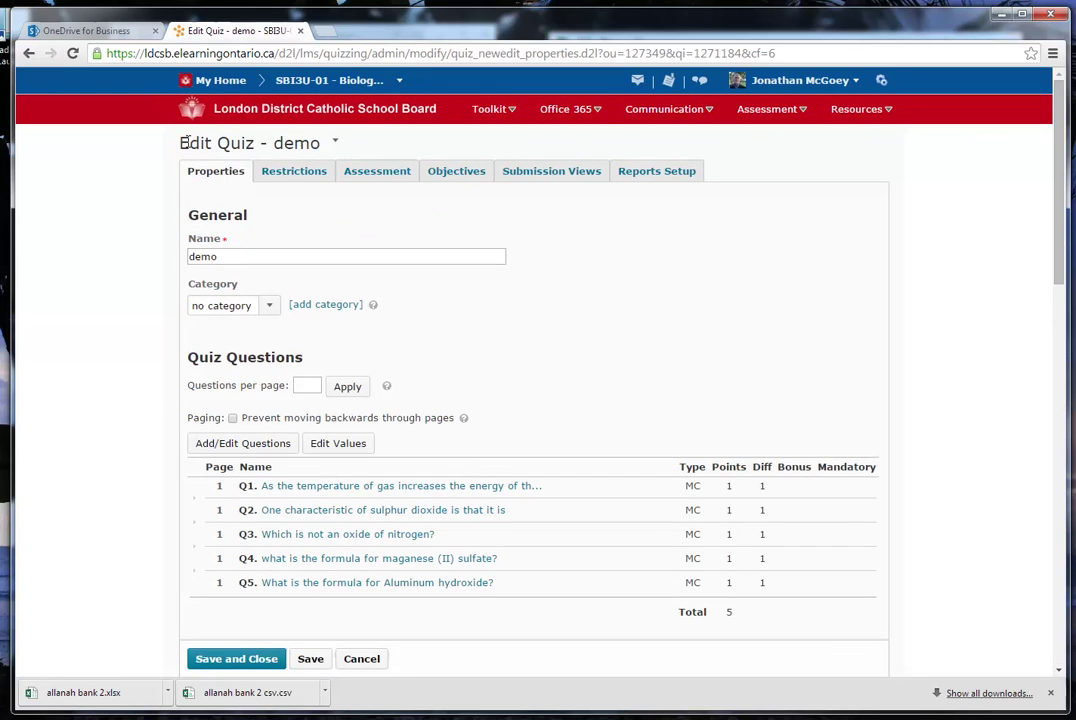
Step: Highlight the demo heading and its five-question table, then save and close the quiz
left_click_drag(185, 143, 264, 143)
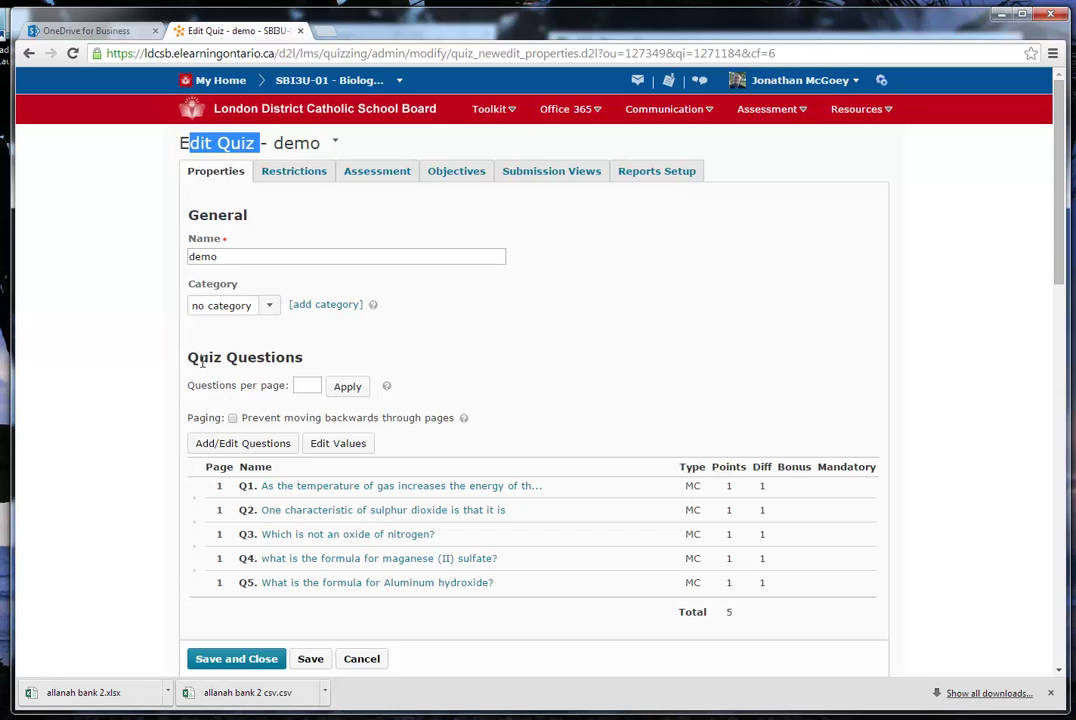
left_click_drag(198, 358, 708, 588)
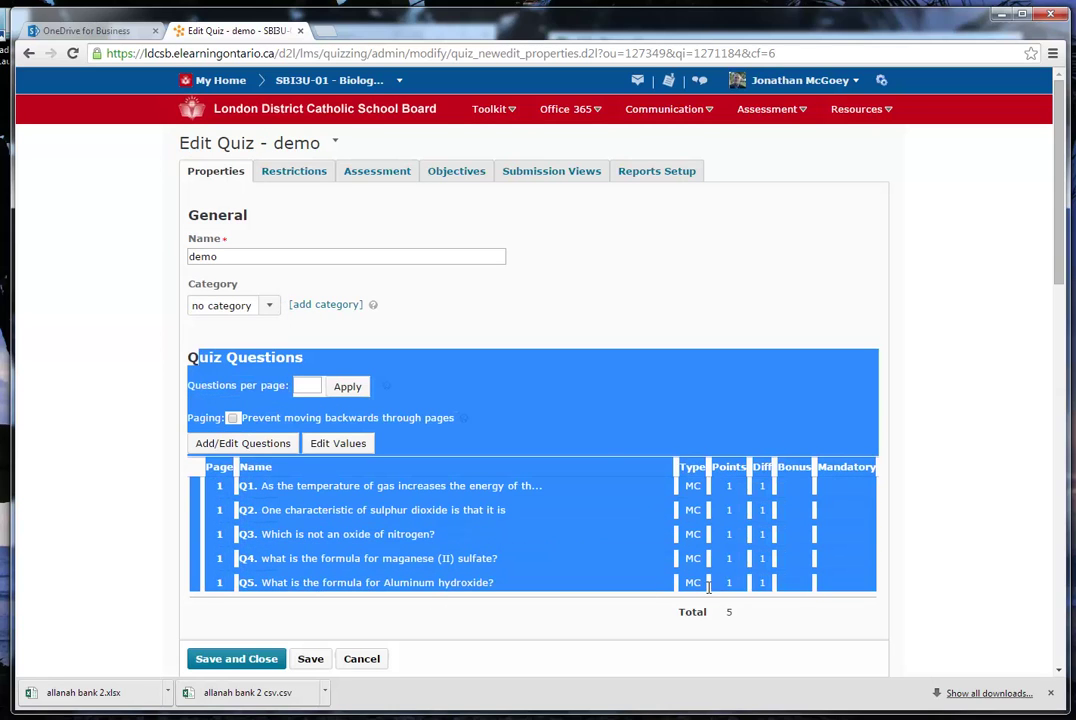
left_click(492, 403)
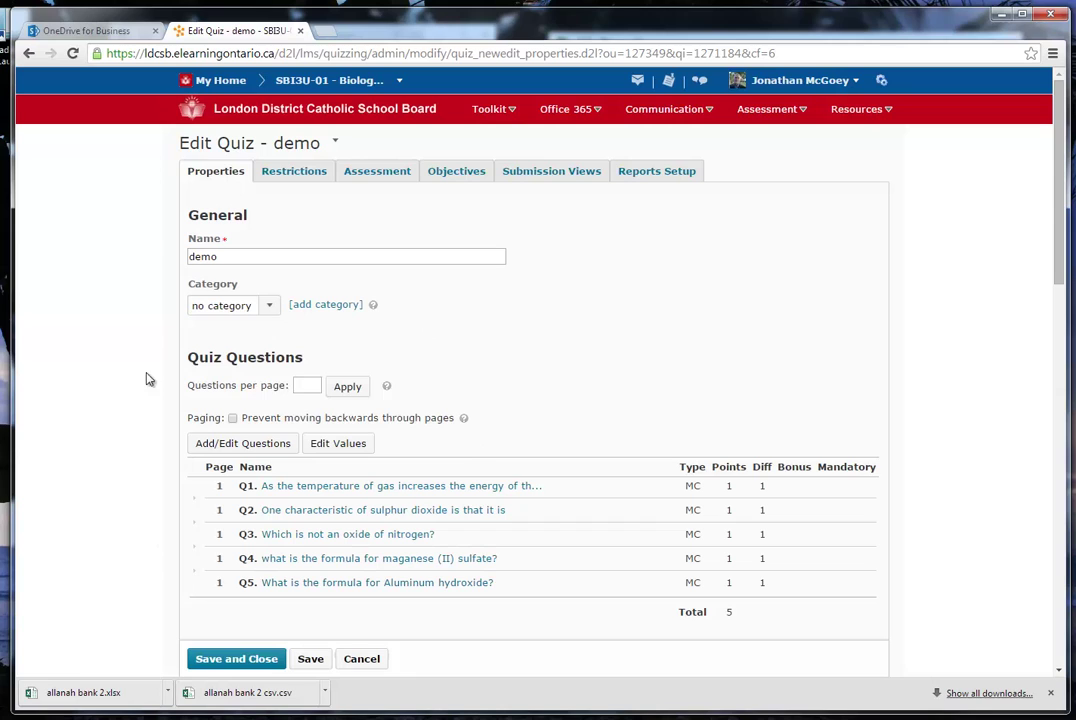
left_click(254, 656)
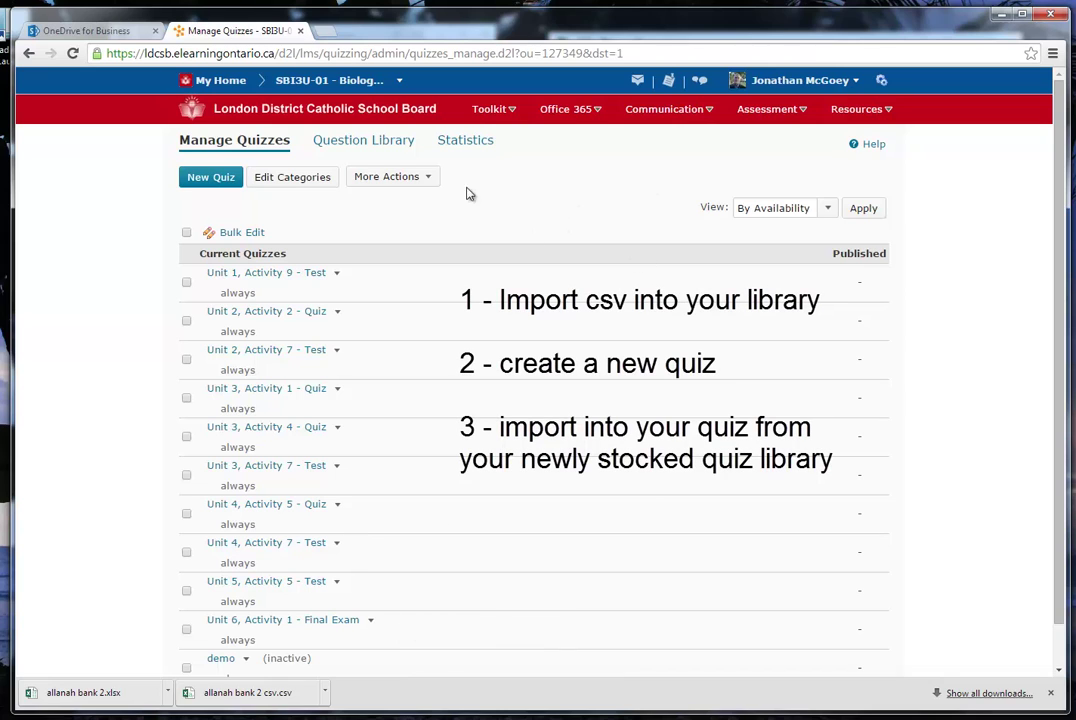
left_click(768, 110)
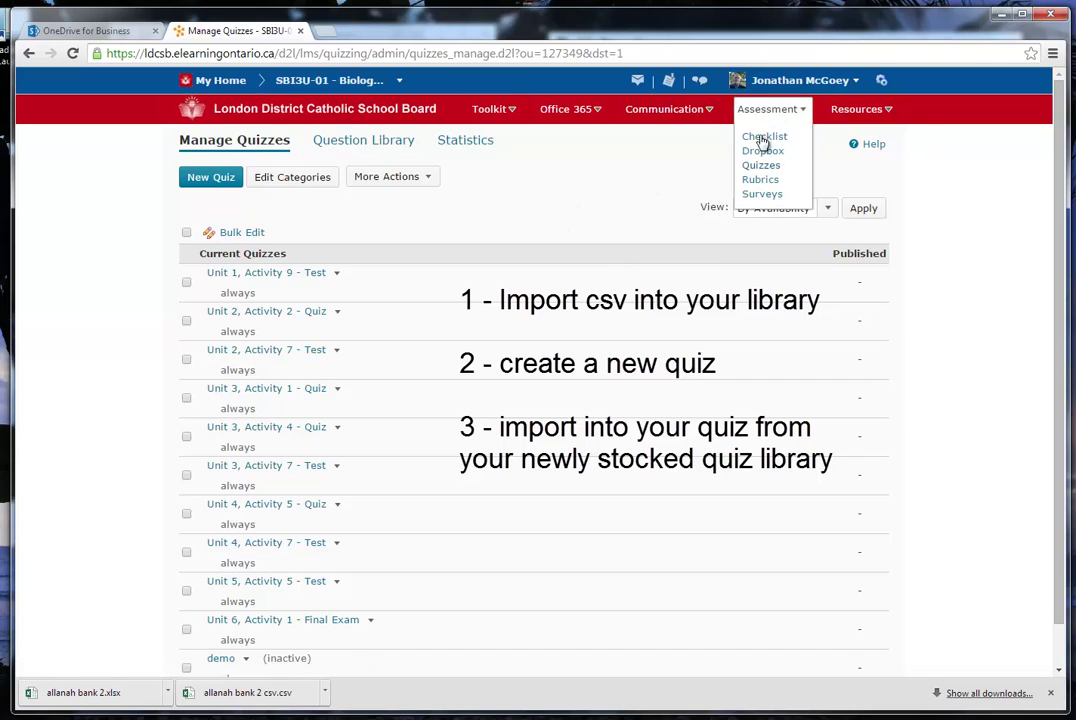
left_click(758, 168)
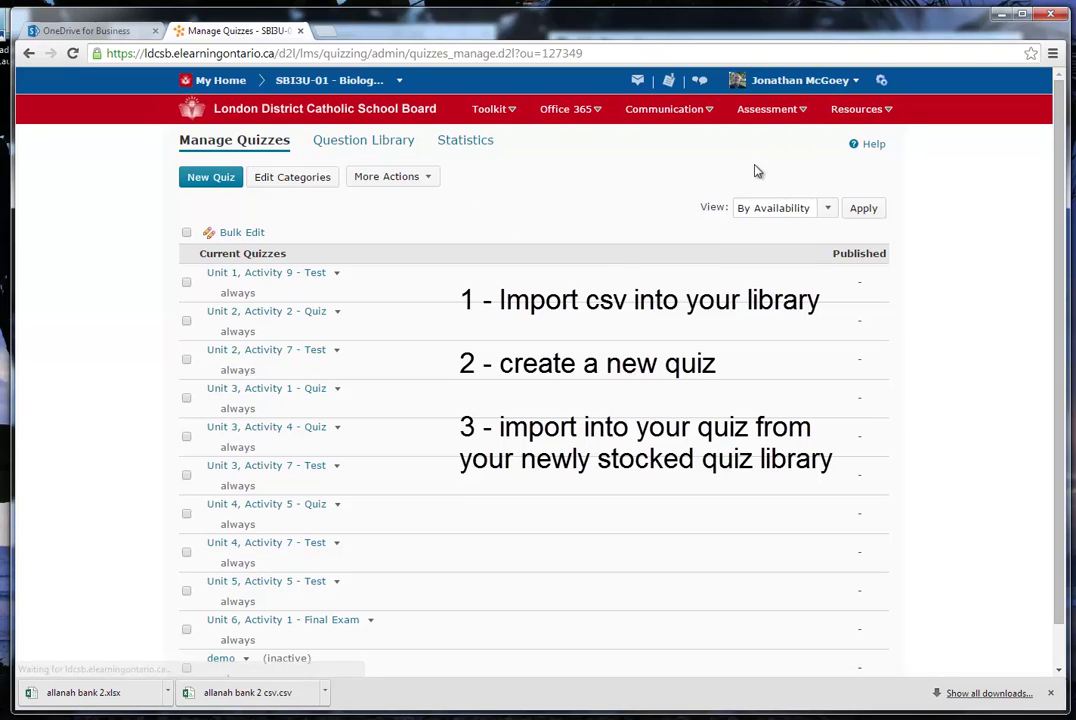